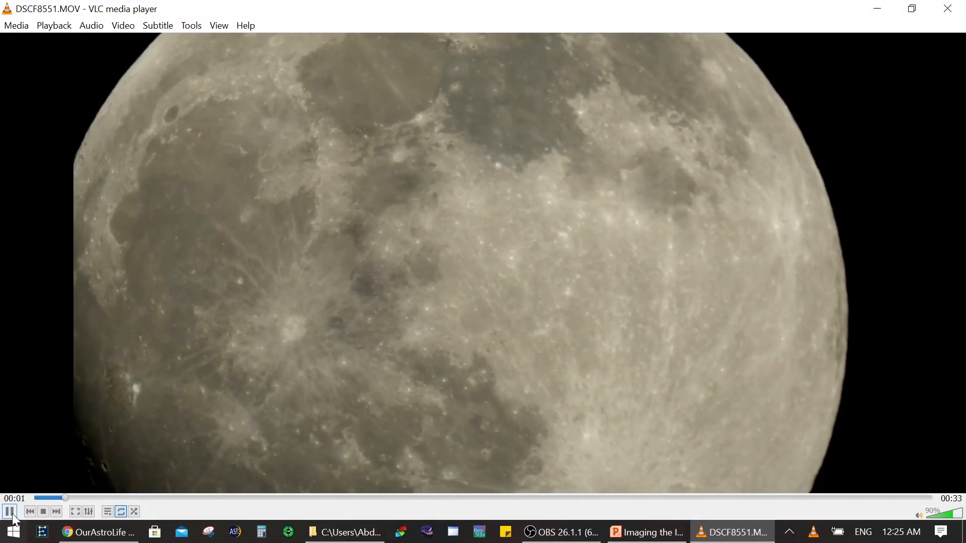
Step: Pause and close the DSCF8551.MOV video and launch PIPP
{"action": "key", "text": "space"}
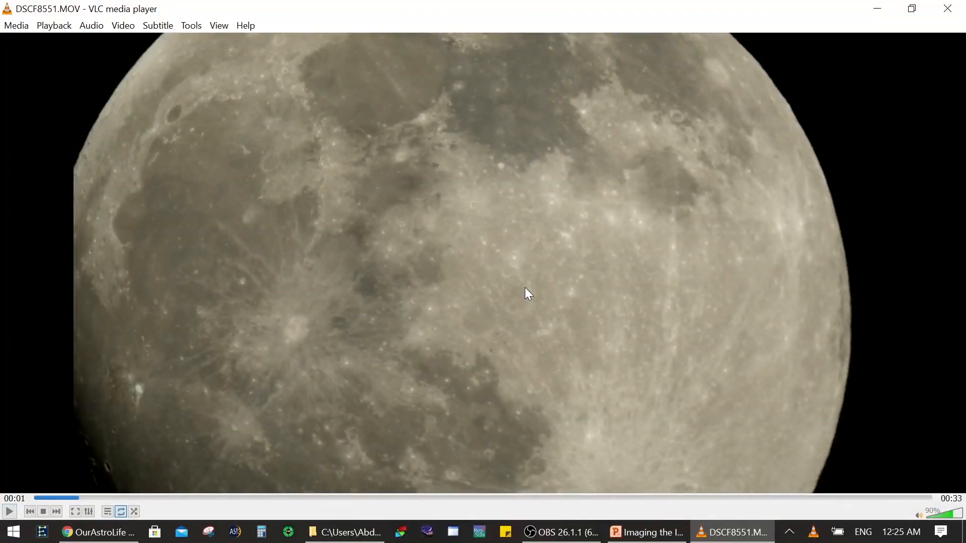
{"action": "left_click", "coordinate": [947, 8]}
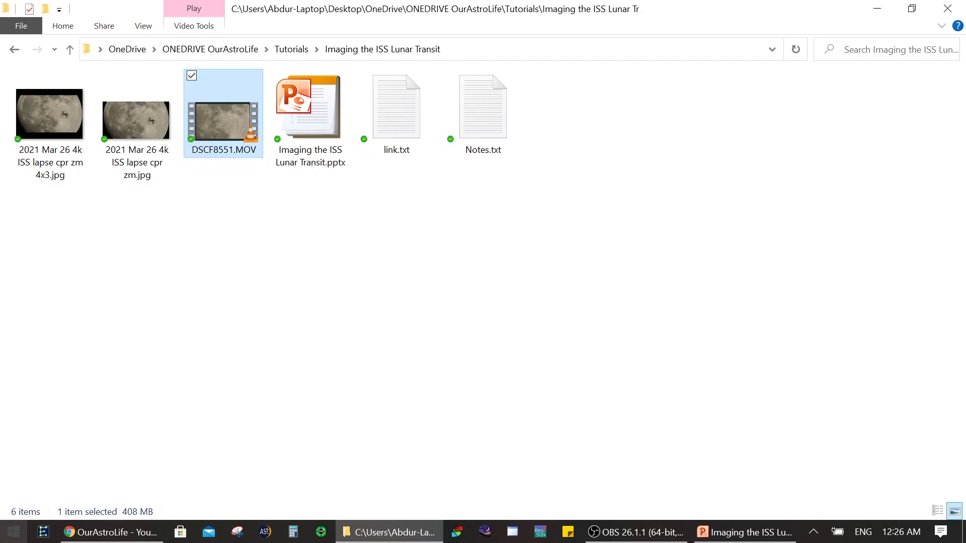
{"action": "left_click", "coordinate": [13, 531]}
{"action": "type", "text": "pipp"}
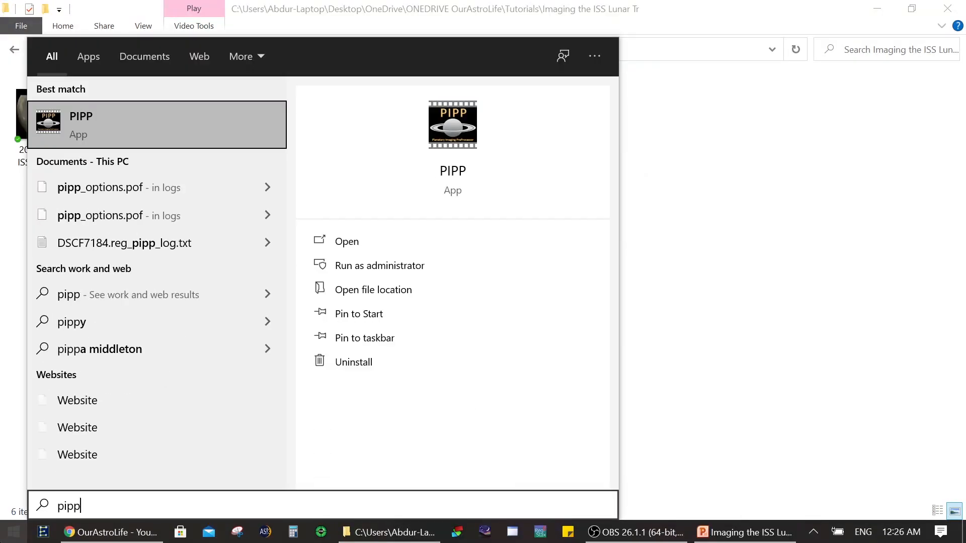
{"action": "key", "text": "Return"}
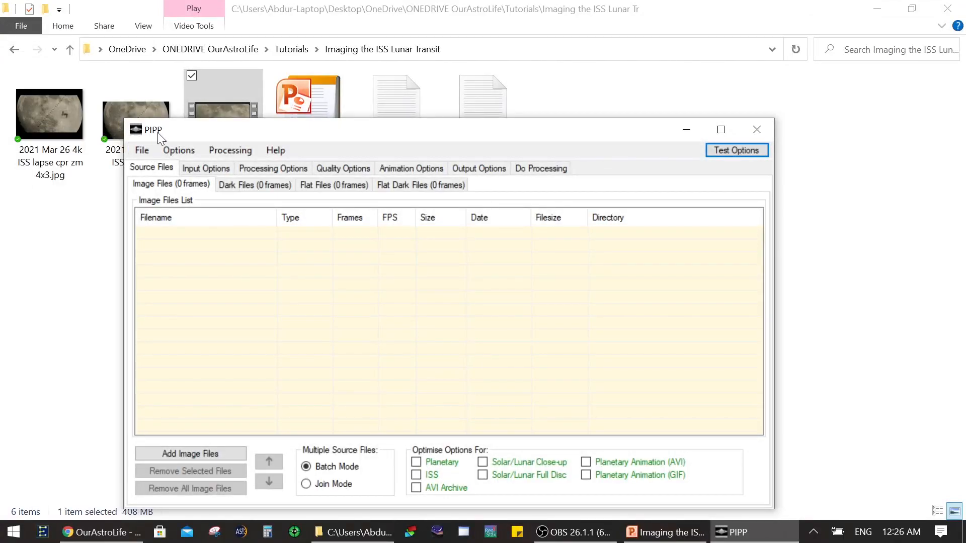
Step: Arrange the PIPP and file browser windows side by side and add DSCF8551.MOV to PIPP's image files
{"action": "left_click_drag", "start_coordinate": [158, 131], "coordinate": [160, 90]}
{"action": "left_click_drag", "start_coordinate": [358, 7], "coordinate": [754, 38]}
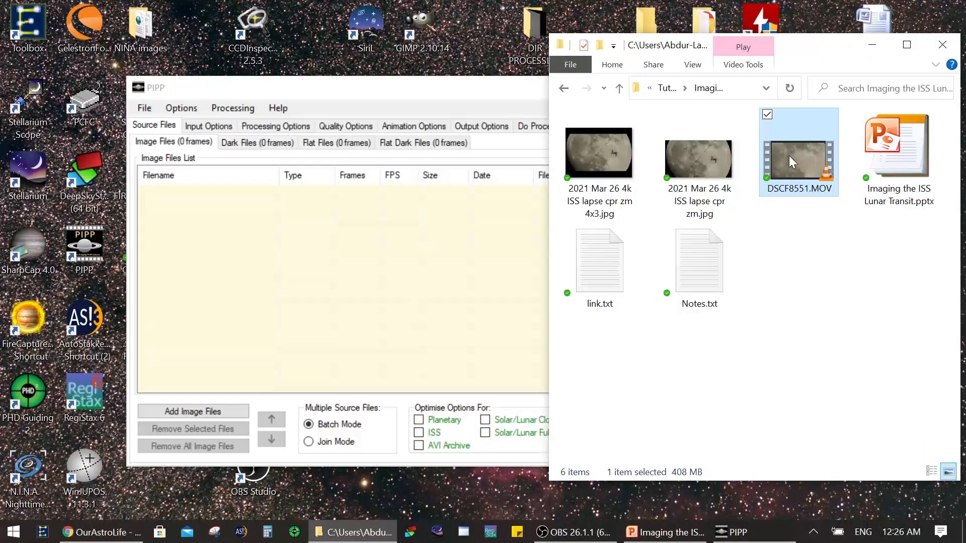
{"action": "left_click_drag", "start_coordinate": [793, 158], "coordinate": [430, 295]}
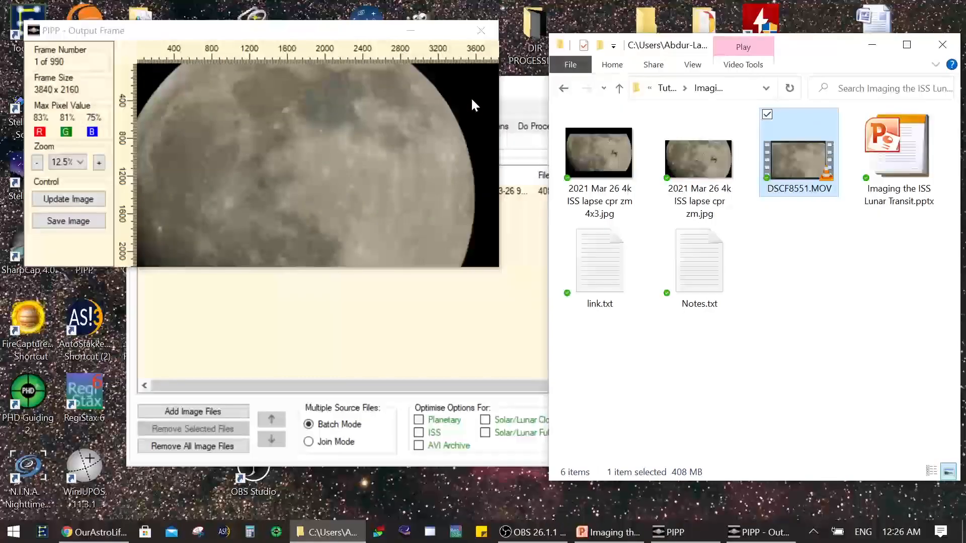
Step: Move the output frame preview away from PIPP's main window and select DSCF8551.MOV in the image files list
{"action": "left_click_drag", "start_coordinate": [310, 33], "coordinate": [751, 96]}
{"action": "left_click", "coordinate": [416, 98]}
{"action": "left_click_drag", "start_coordinate": [417, 98], "coordinate": [328, 76]}
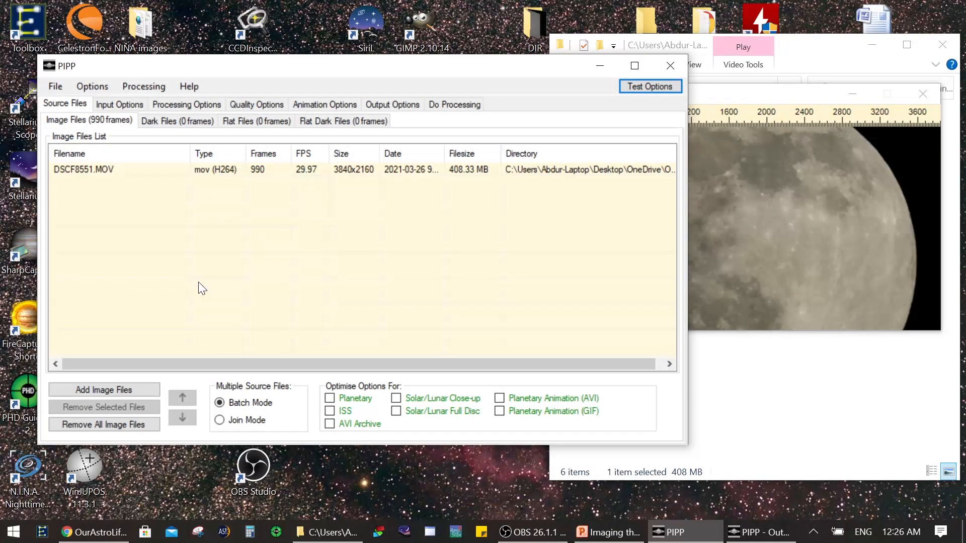
{"action": "left_click", "coordinate": [80, 166]}
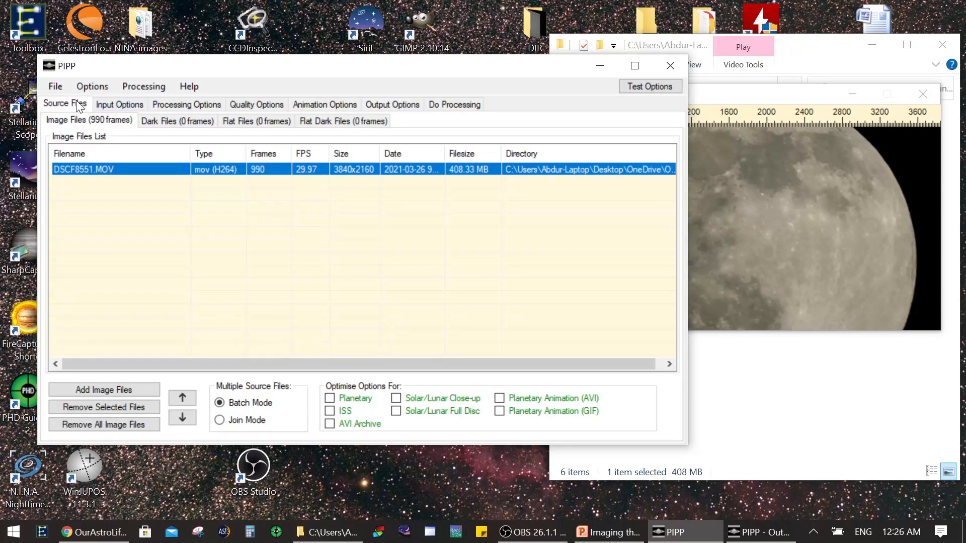
Step: In the input options, disable debayering of raw image files and set the input frame colour mode to Colour
{"action": "left_click", "coordinate": [118, 110]}
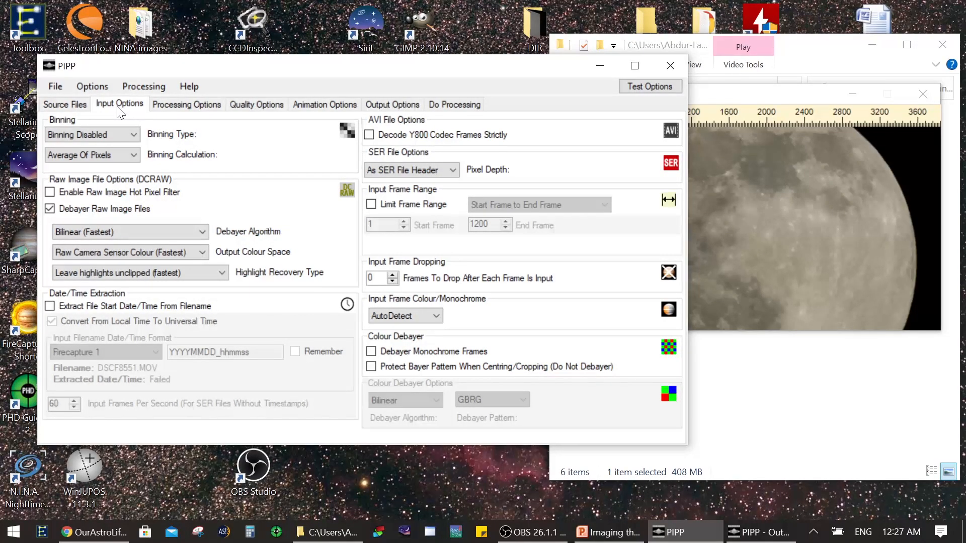
{"action": "left_click", "coordinate": [103, 210]}
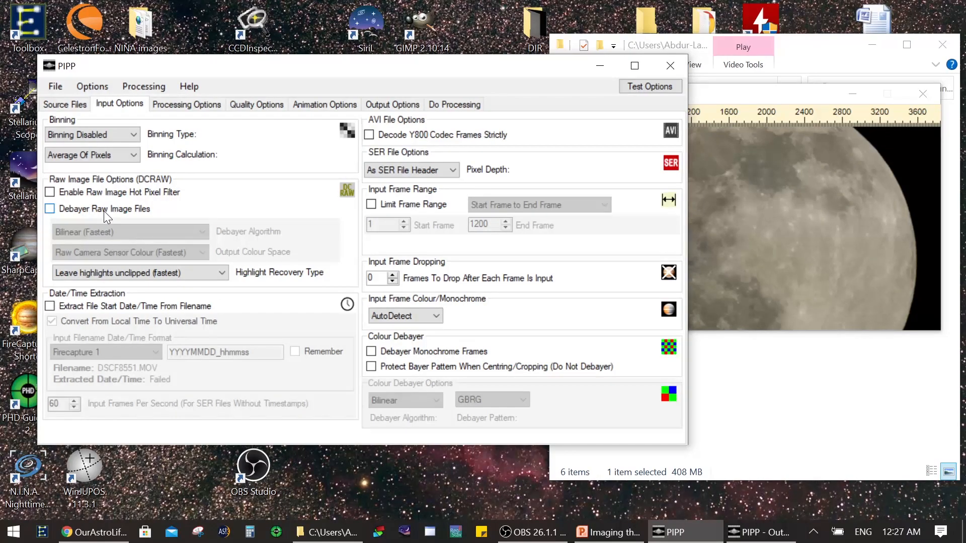
{"action": "left_click", "coordinate": [65, 210]}
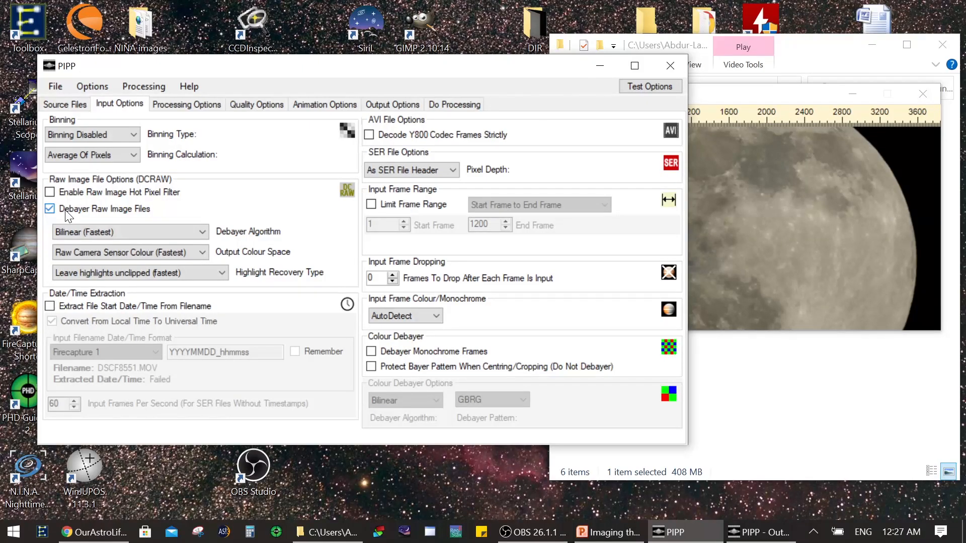
{"action": "left_click", "coordinate": [65, 213]}
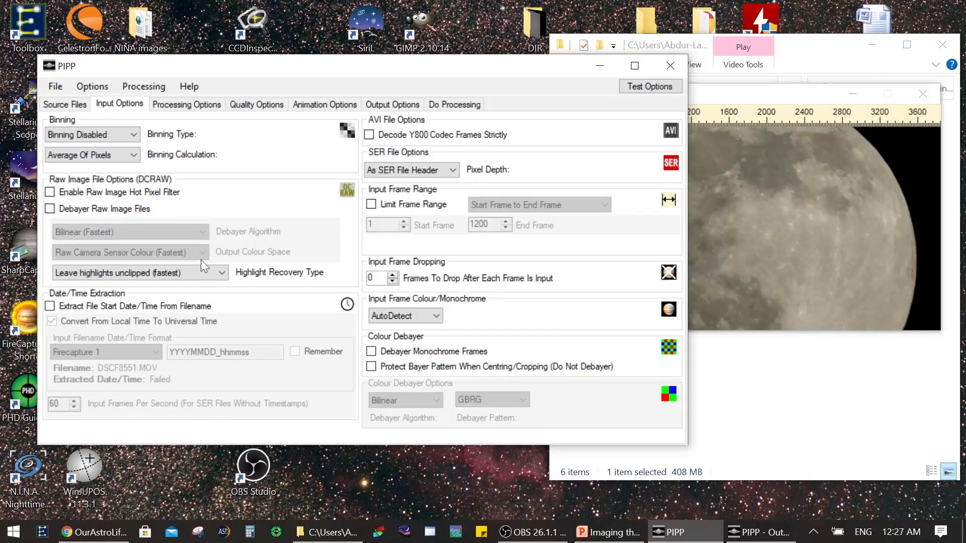
{"action": "left_click", "coordinate": [430, 315]}
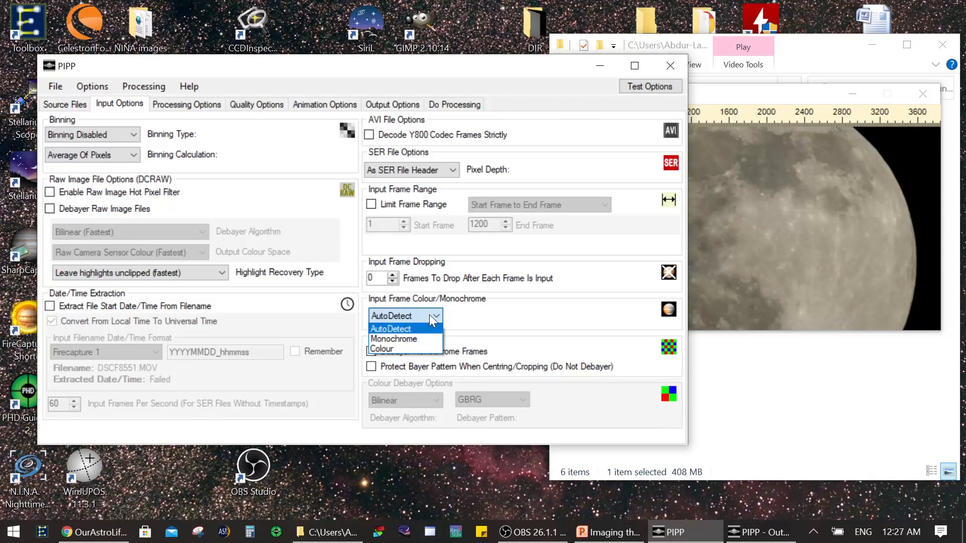
{"action": "left_click", "coordinate": [400, 346]}
{"action": "left_click", "coordinate": [772, 106]}
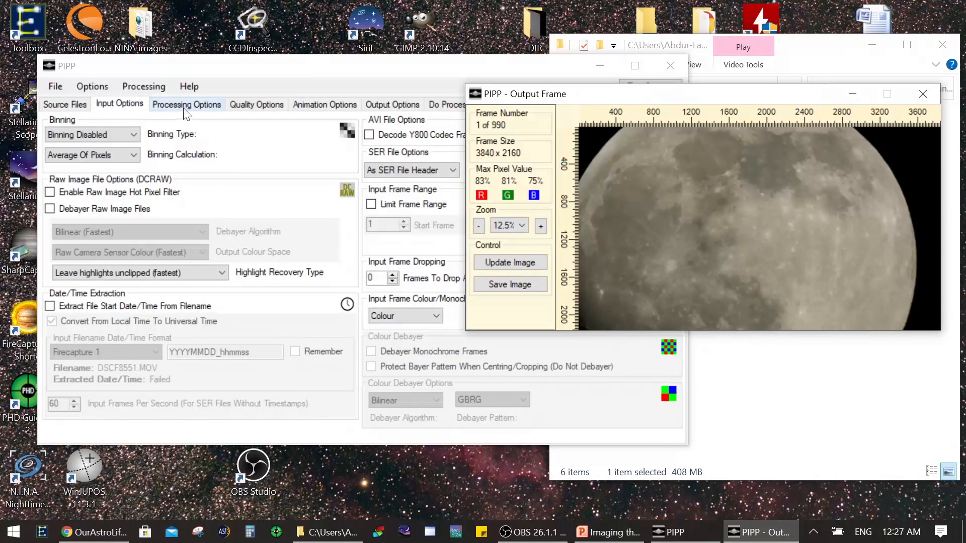
{"action": "left_click", "coordinate": [234, 60]}
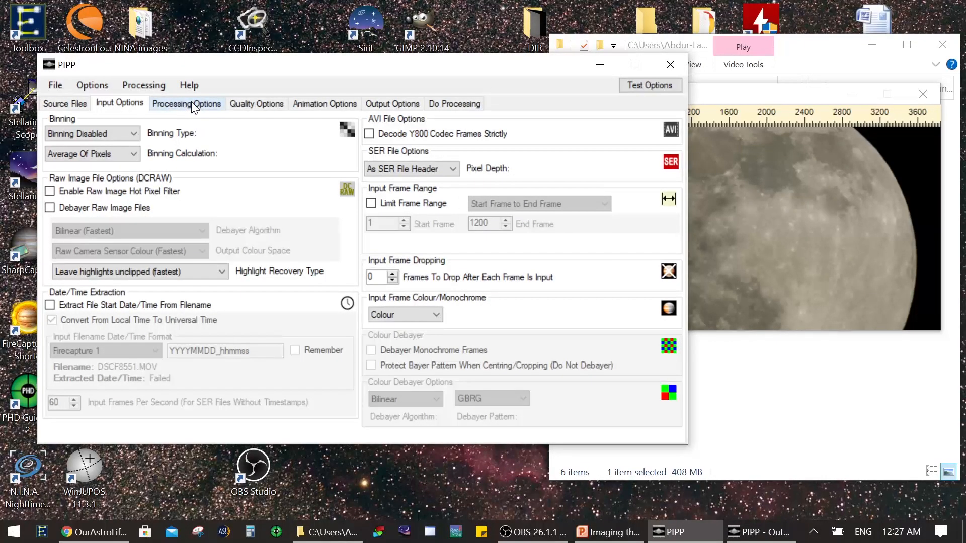
Step: Set the frame stabilisation mode to Object/Planetary in the processing options
{"action": "left_click", "coordinate": [193, 103]}
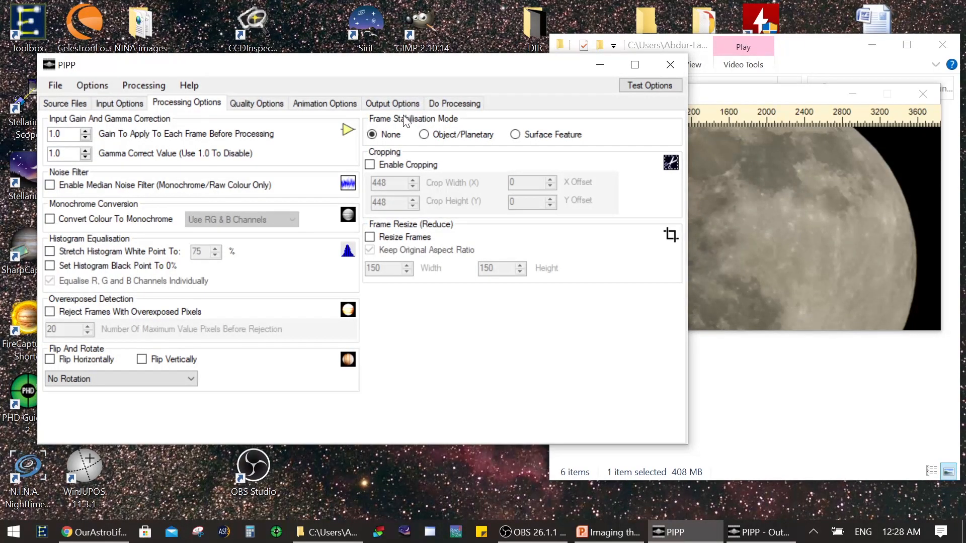
{"action": "left_click", "coordinate": [442, 141]}
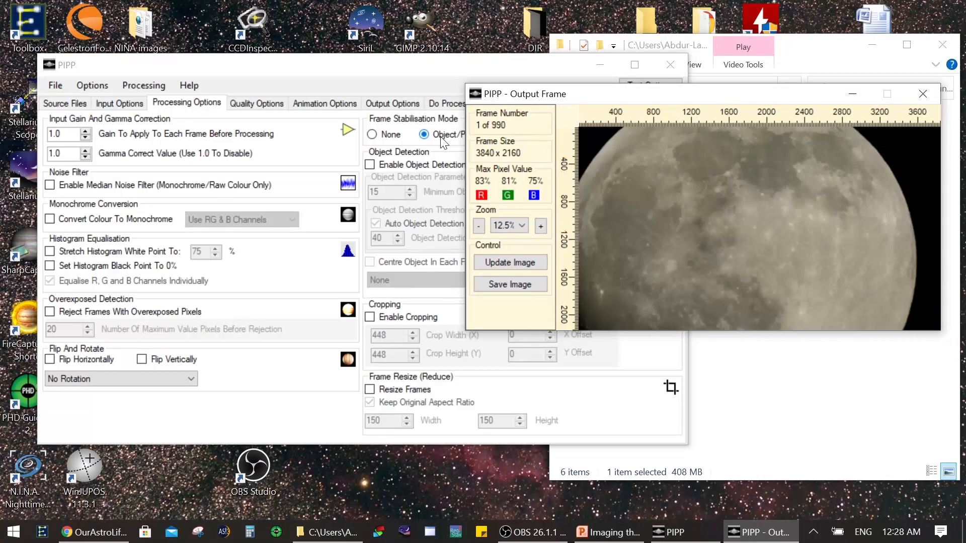
{"action": "left_click", "coordinate": [455, 66]}
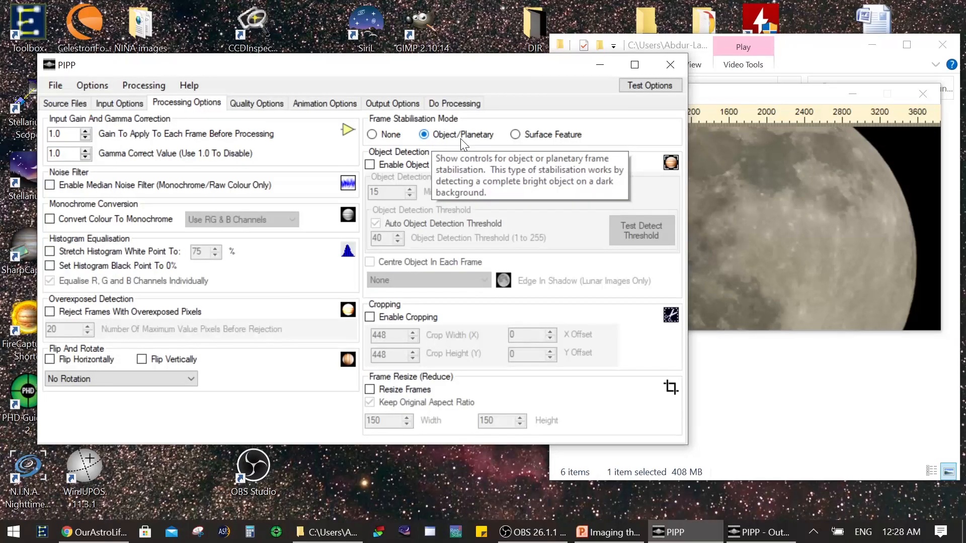
Step: Review the quality and animation options and set the output format to TIFF
{"action": "left_click", "coordinate": [261, 104]}
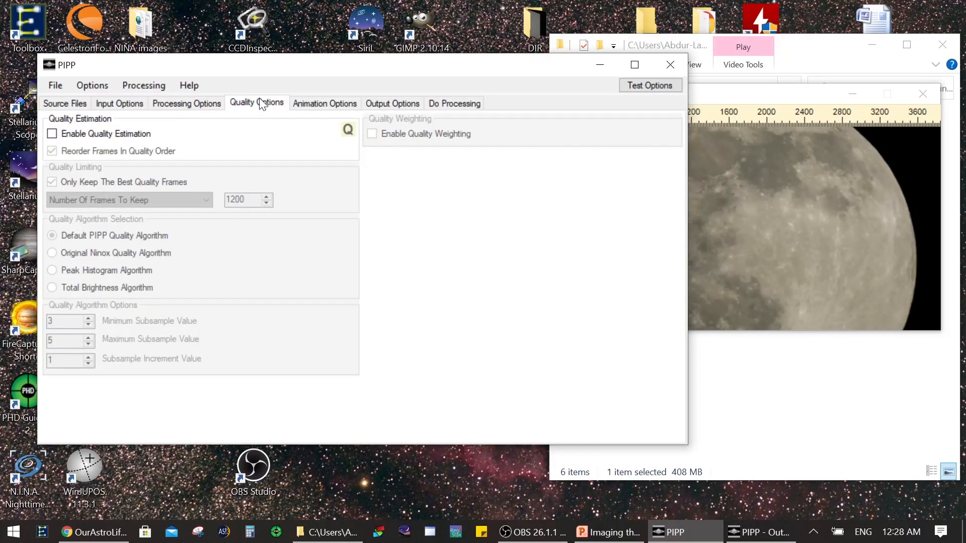
{"action": "left_click", "coordinate": [308, 103]}
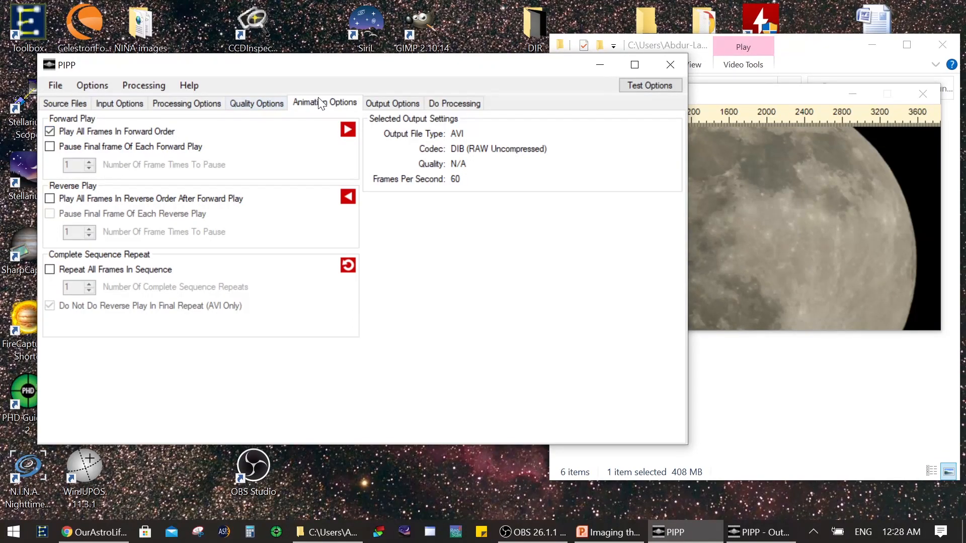
{"action": "left_click", "coordinate": [384, 100]}
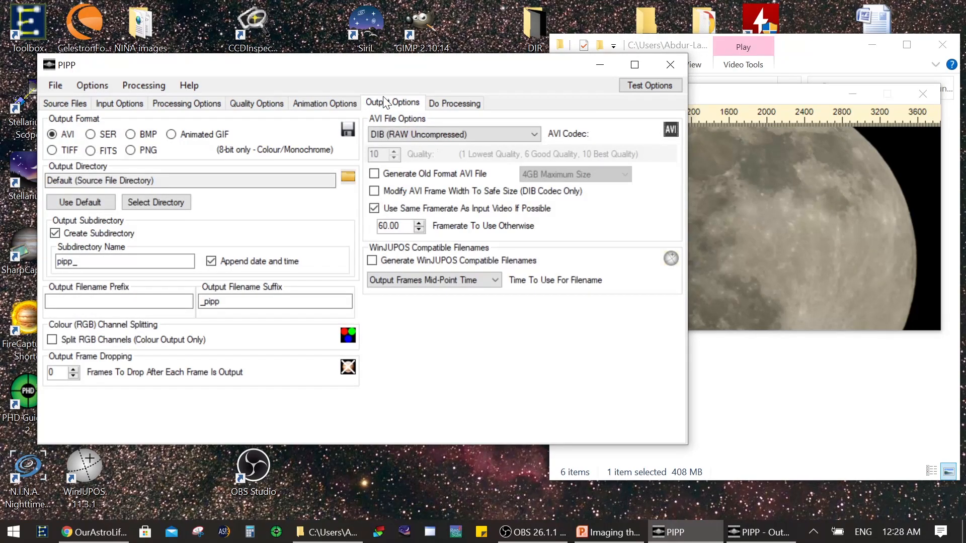
{"action": "left_click", "coordinate": [52, 150]}
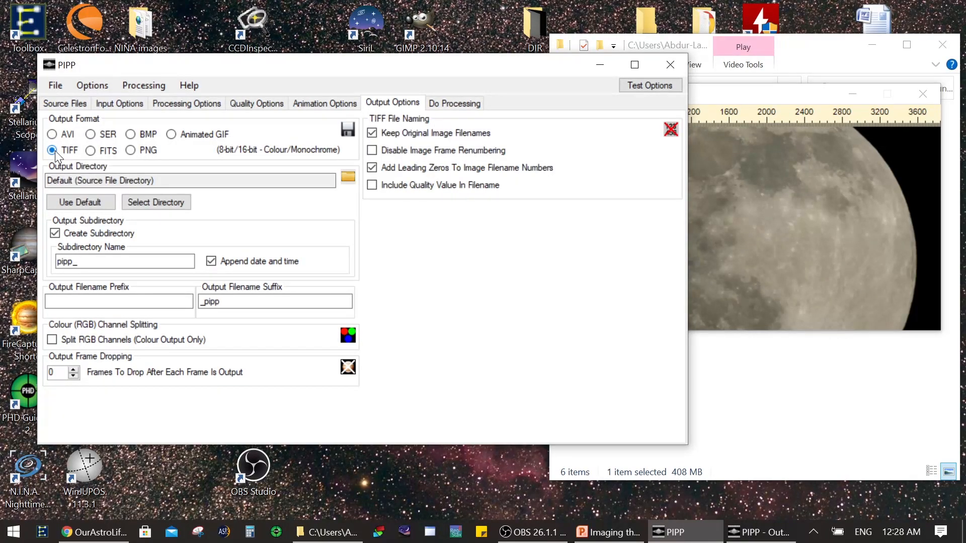
Step: Check the processing page, preview and source frame count, and enable Limit Frame Range in the input options
{"action": "left_click", "coordinate": [463, 102]}
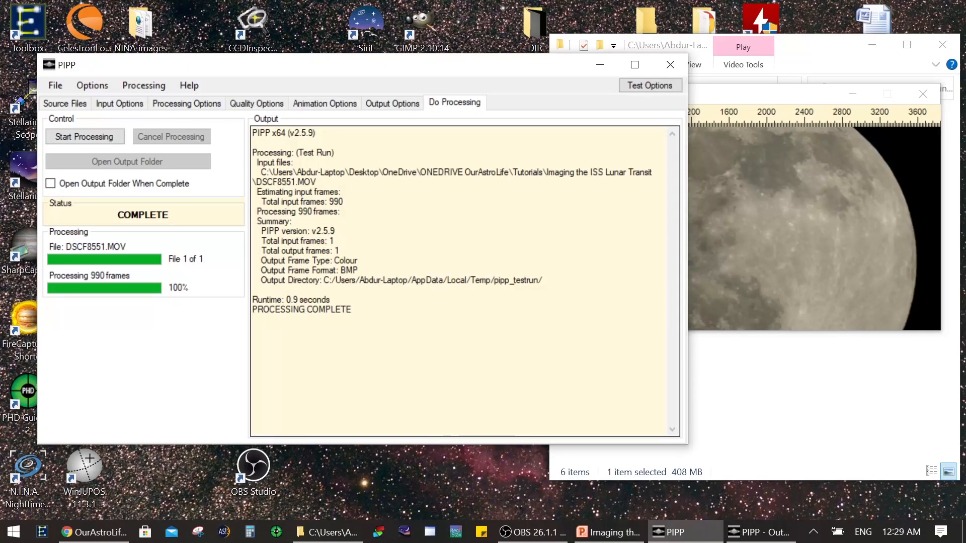
{"action": "left_click", "coordinate": [822, 95]}
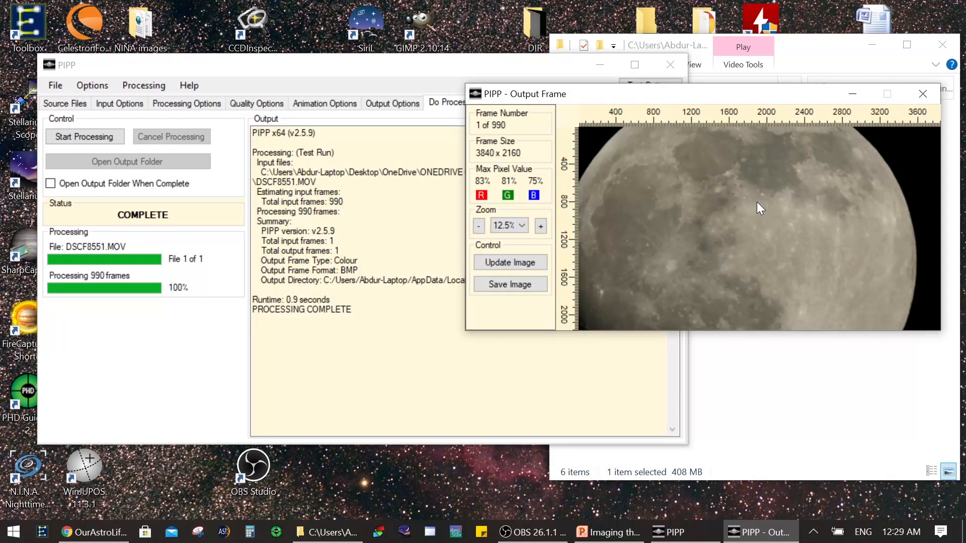
{"action": "left_click", "coordinate": [119, 104]}
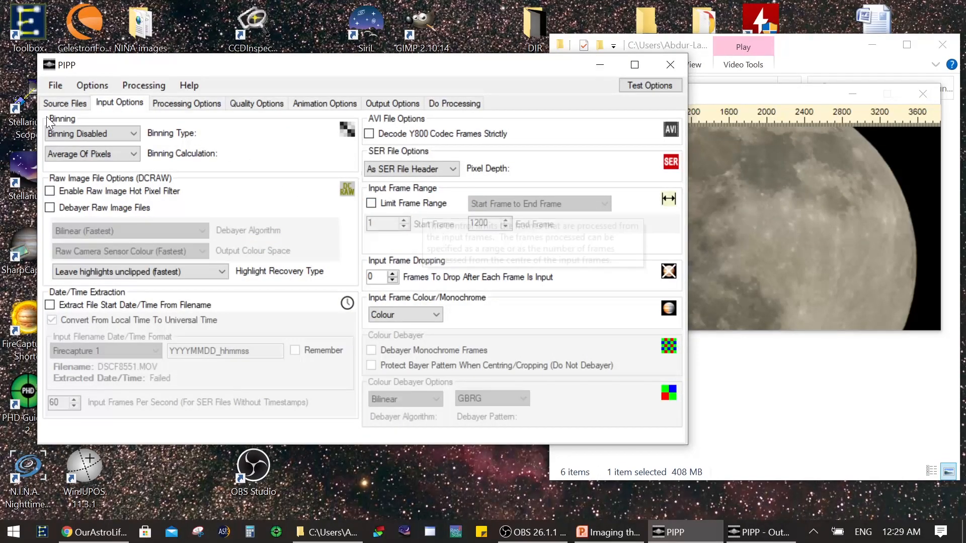
{"action": "left_click", "coordinate": [57, 104]}
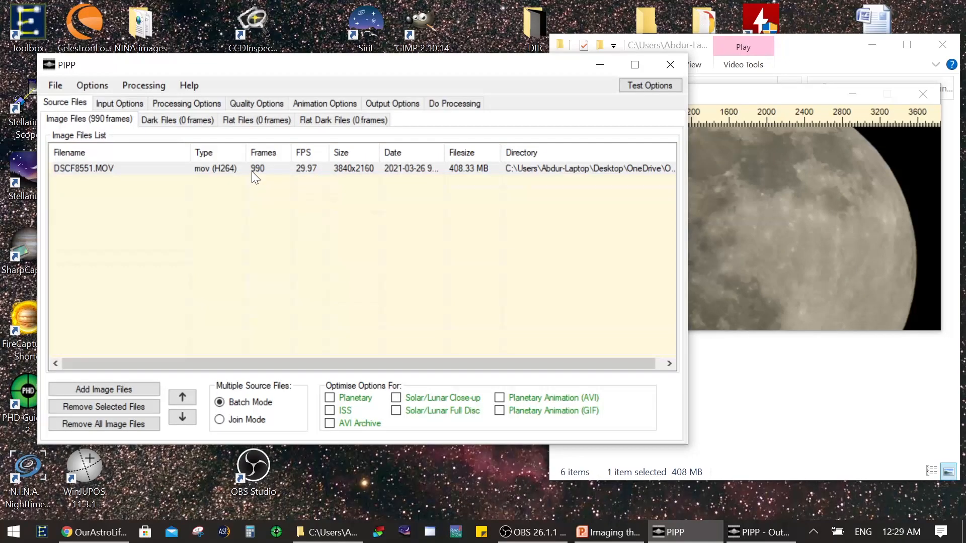
{"action": "left_click", "coordinate": [137, 105]}
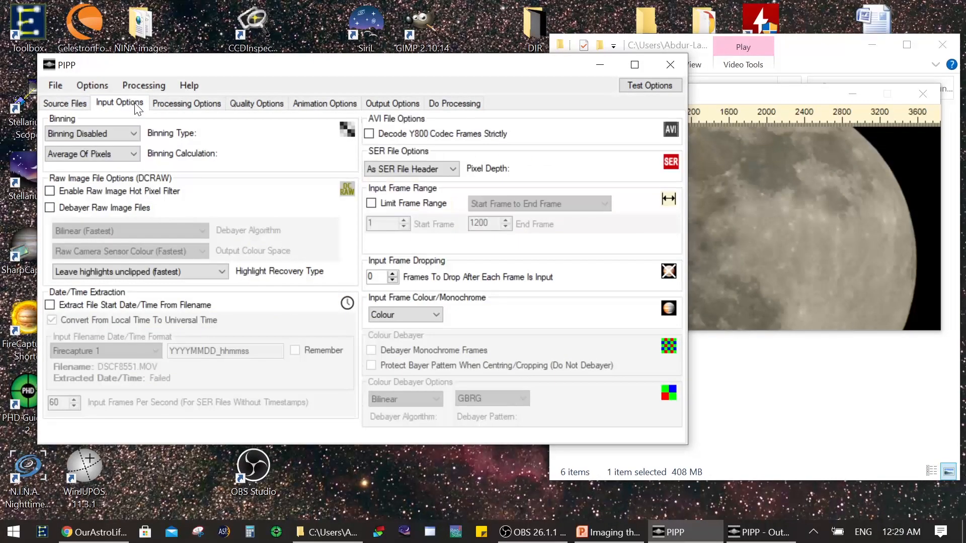
{"action": "left_click", "coordinate": [406, 200]}
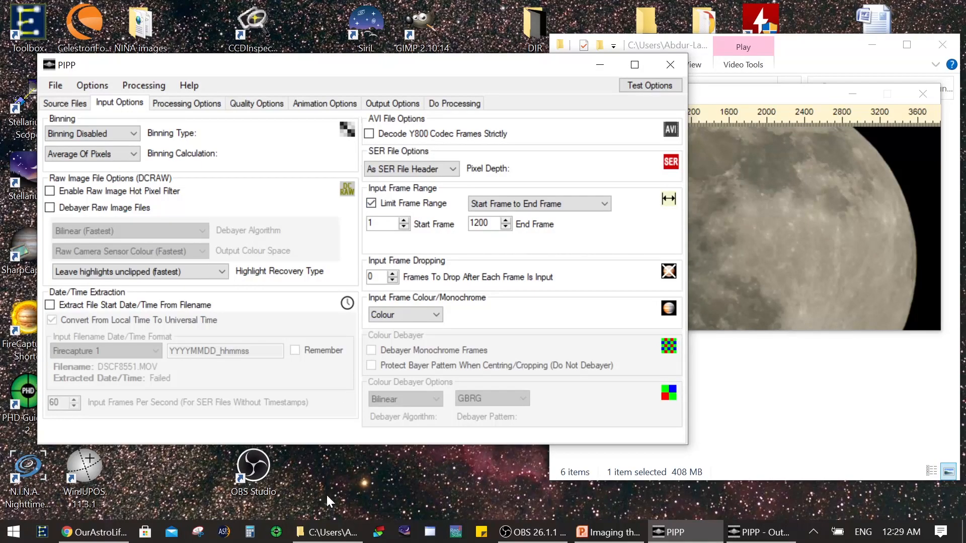
Step: Play DSCF8551.MOV in VLC with the sound muted, skip towards the end and pause at 00:29
{"action": "left_click", "coordinate": [328, 532]}
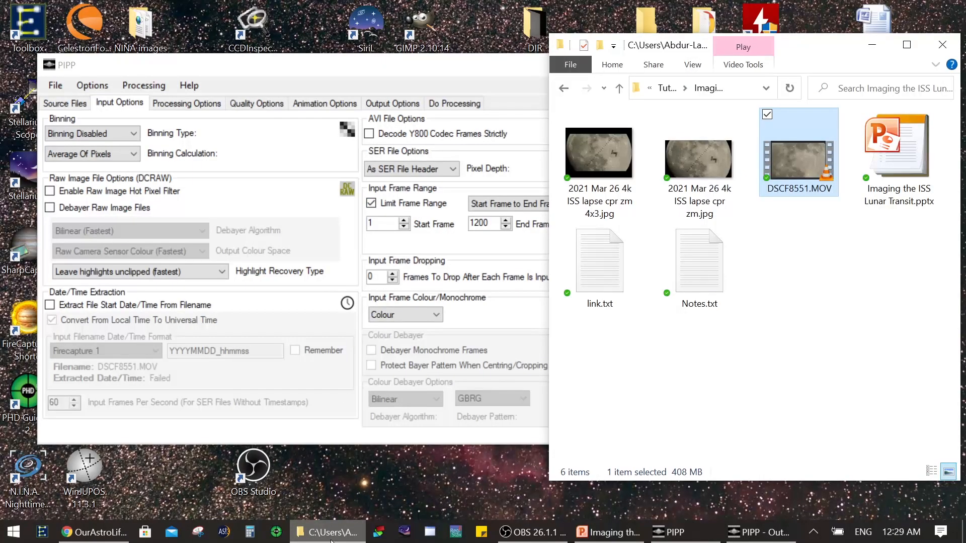
{"action": "double_click", "coordinate": [793, 168]}
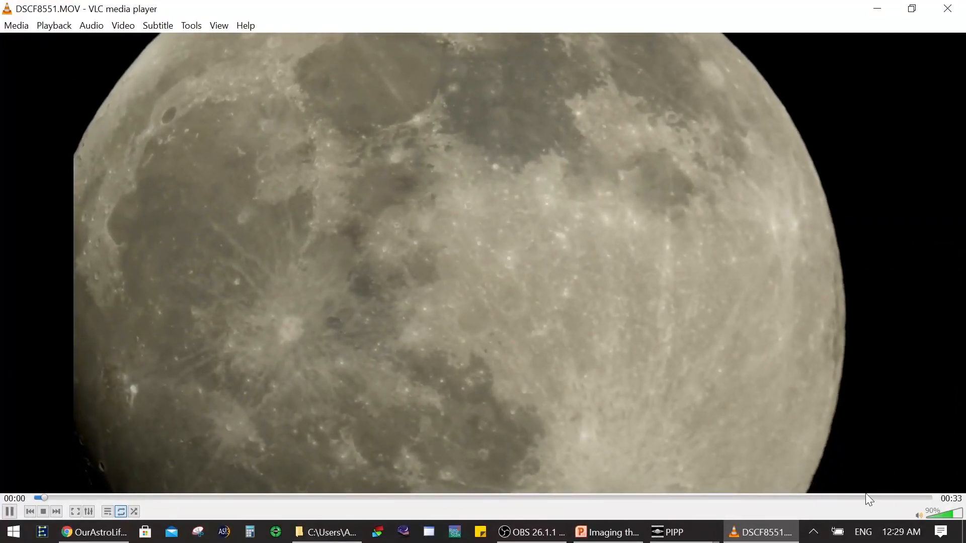
{"action": "left_click", "coordinate": [931, 514]}
{"action": "left_click", "coordinate": [927, 515]}
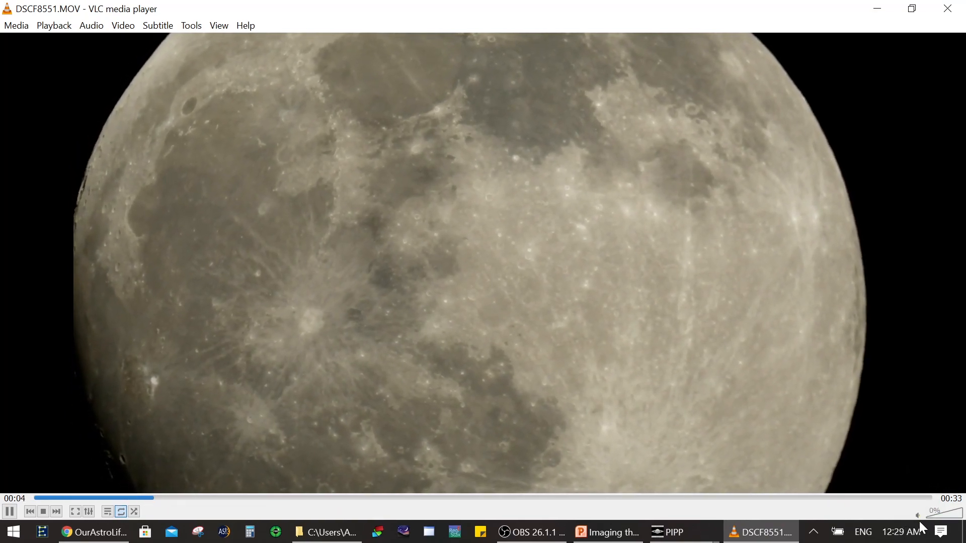
{"action": "left_click", "coordinate": [627, 498]}
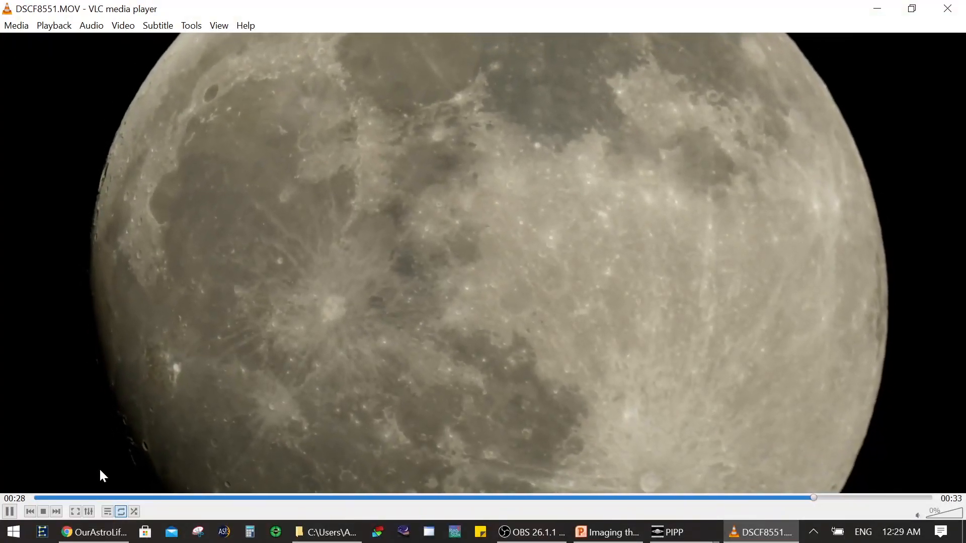
{"action": "key", "text": "space"}
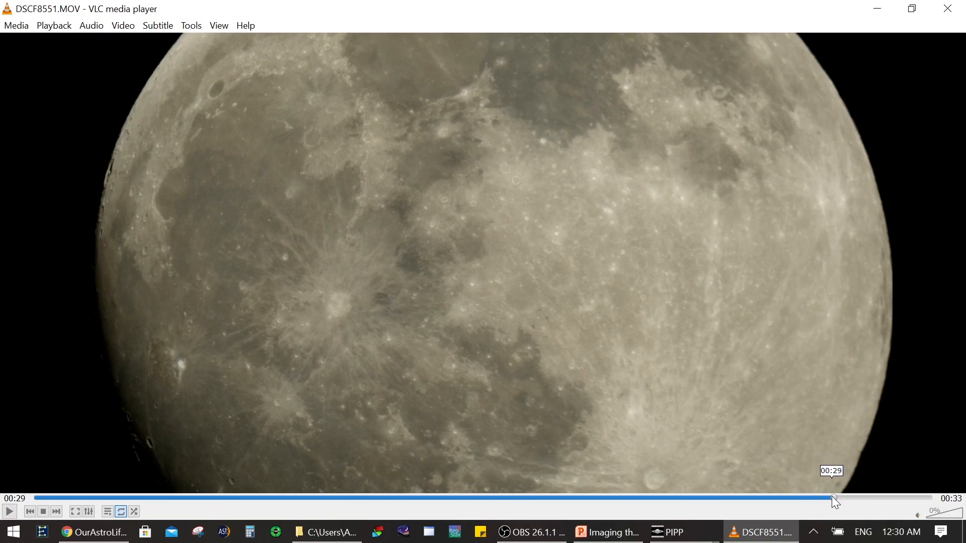
Step: Calculate the approximate start frame in Calculator by multiplying 27 seconds by 29.97 frames per second
{"action": "left_click", "coordinate": [250, 532]}
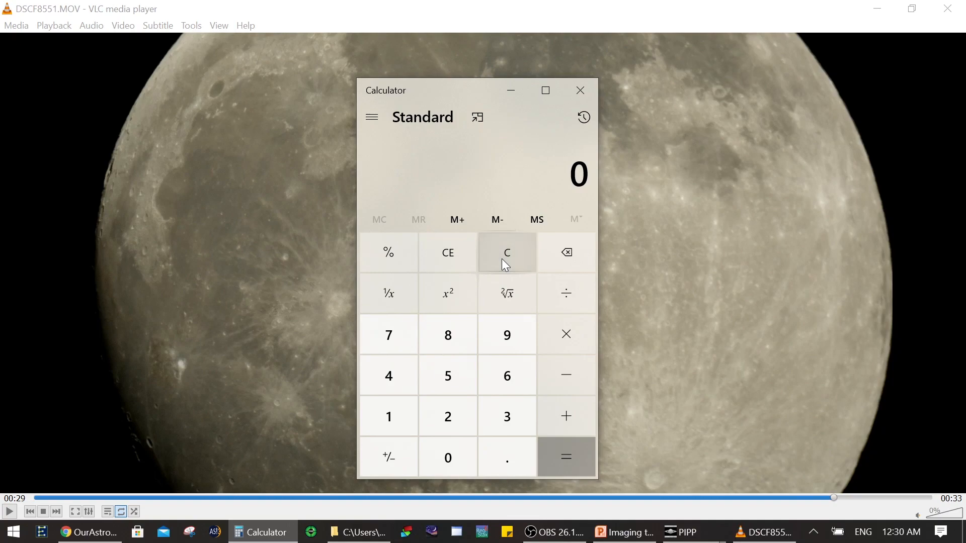
{"action": "type", "text": "27"}
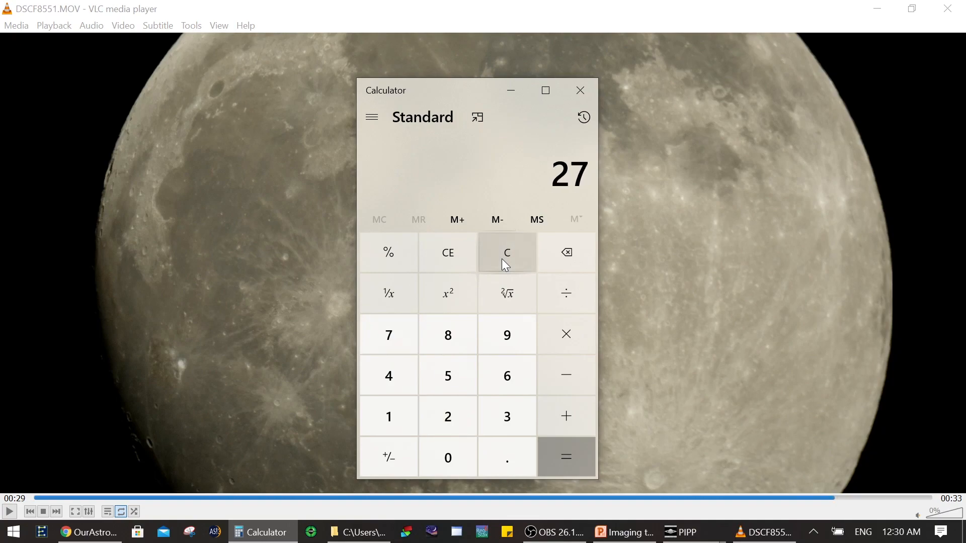
{"action": "left_click", "coordinate": [567, 336]}
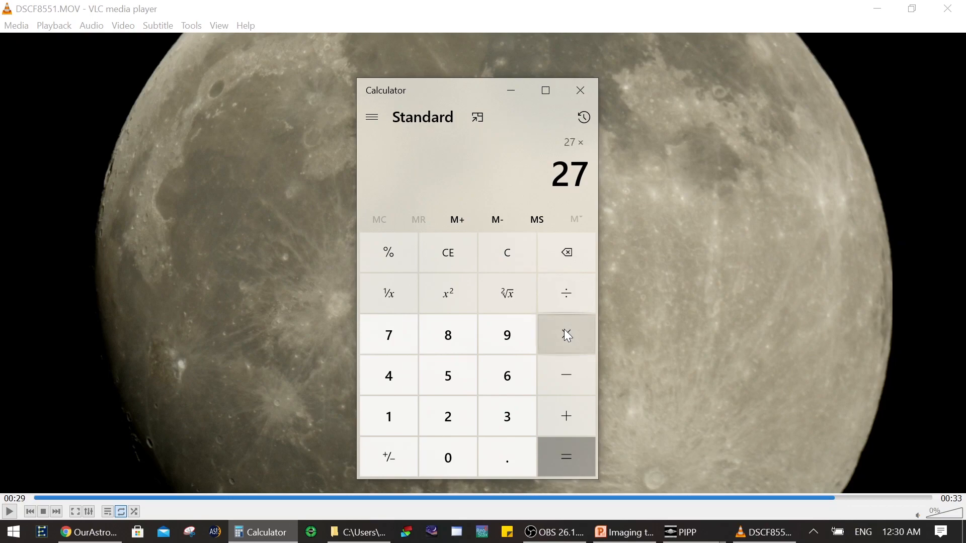
{"action": "type", "text": "29"}
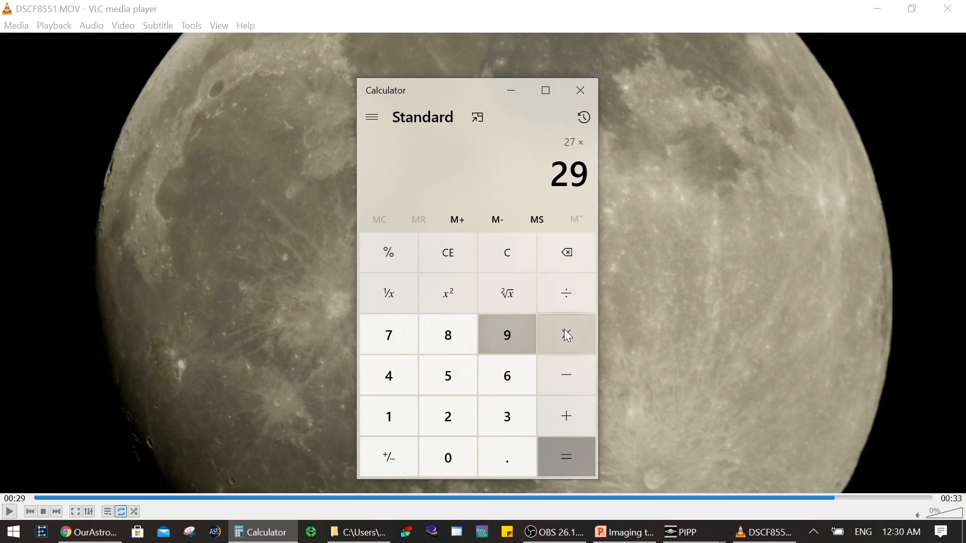
{"action": "type", "text": ".97"}
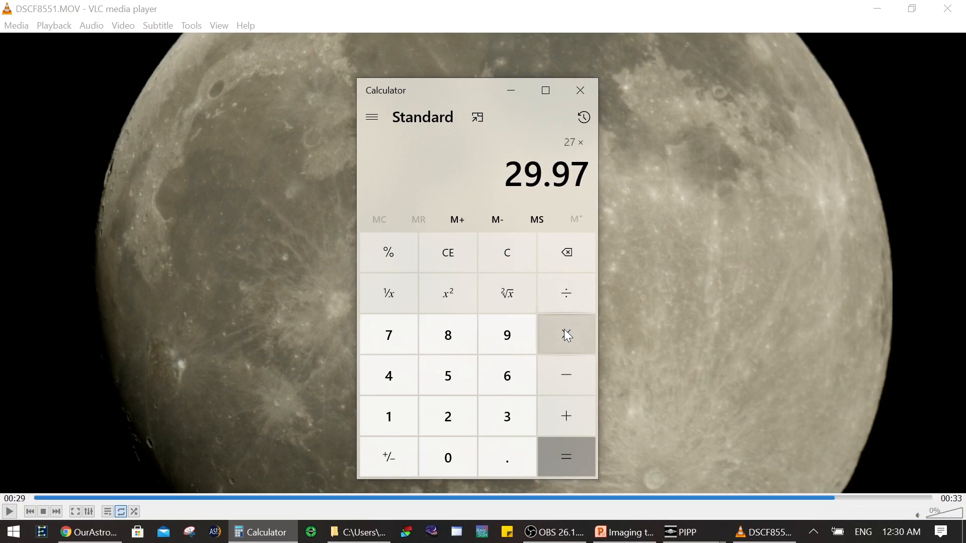
{"action": "key", "text": "Return"}
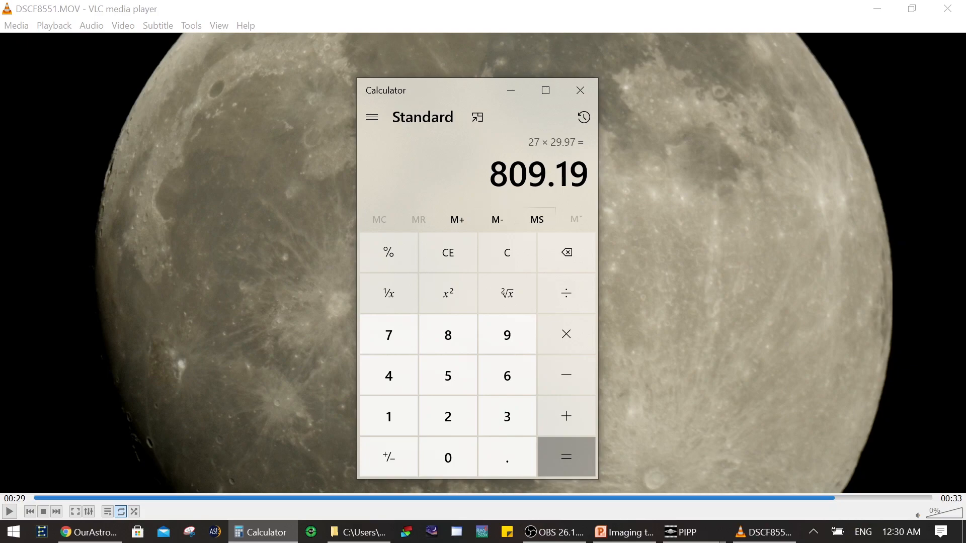
Step: Calculate the approximate end frame as 29 × 29.97, and close Calculator and the VLC video
{"action": "left_click", "coordinate": [519, 247]}
{"action": "type", "text": "29"}
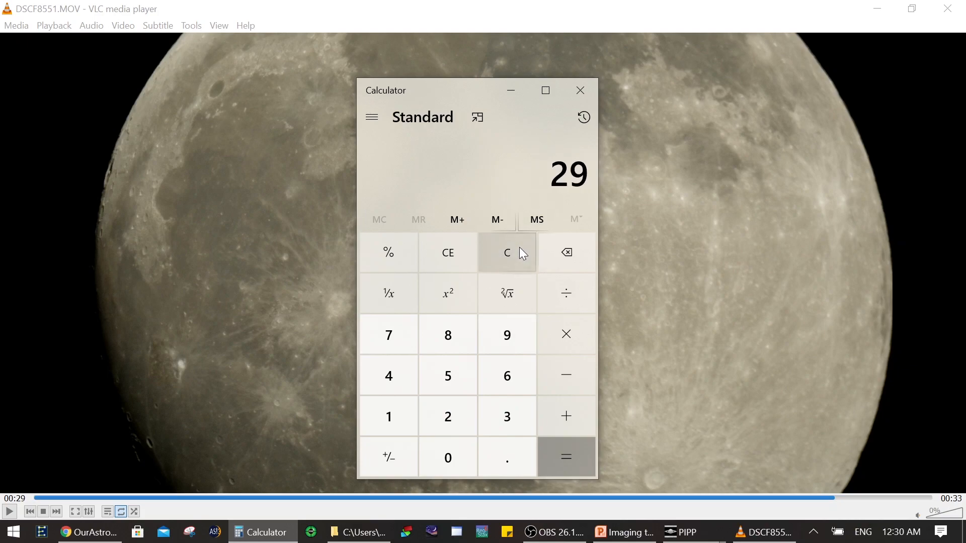
{"action": "left_click", "coordinate": [546, 344]}
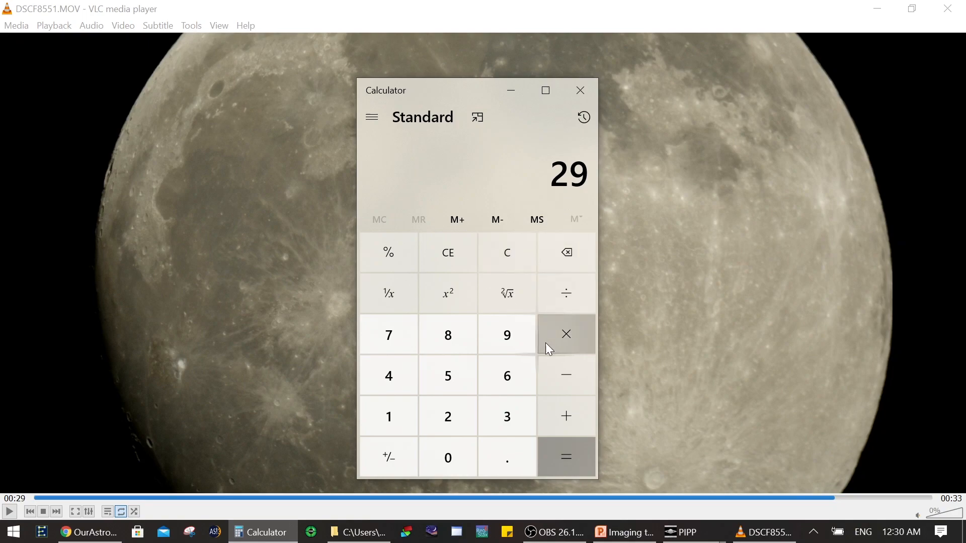
{"action": "type", "text": "29.97"}
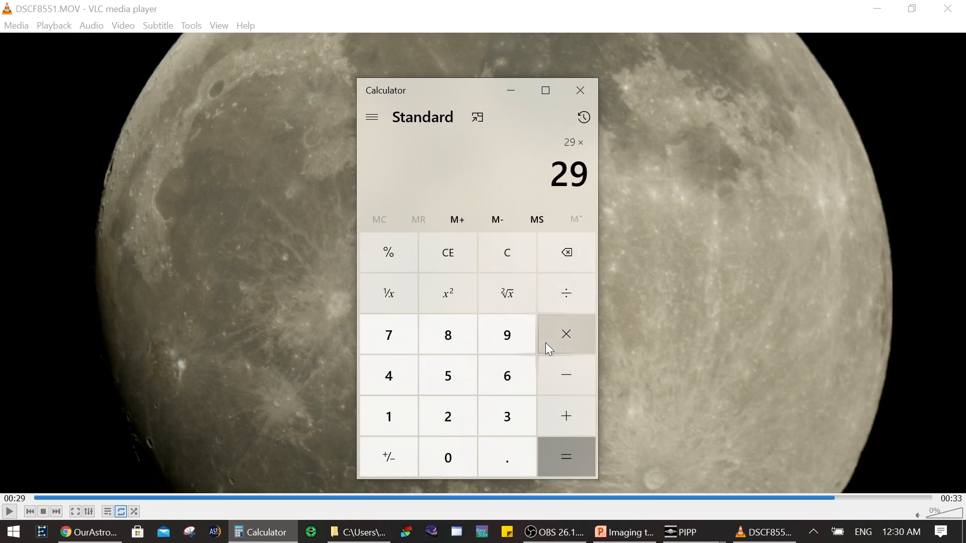
{"action": "key", "text": "Return"}
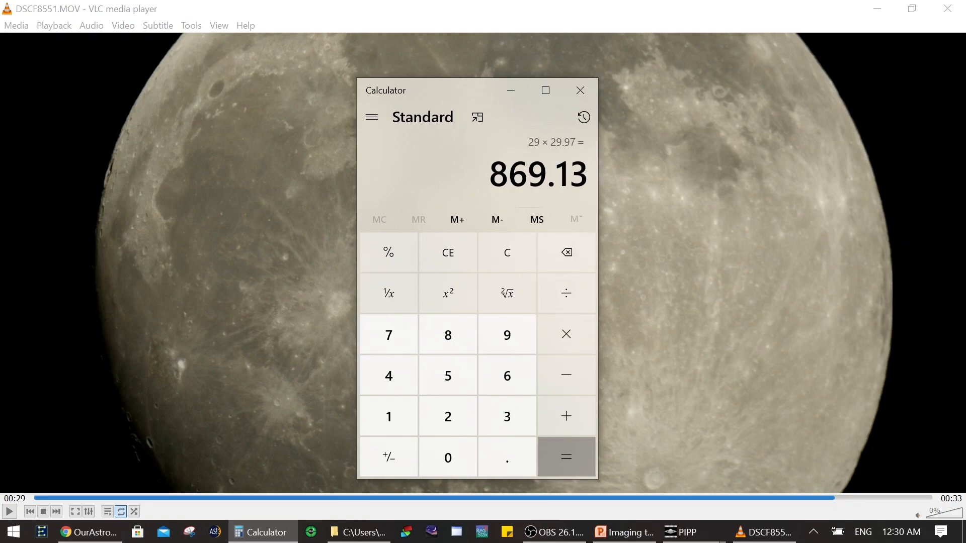
{"action": "left_click", "coordinate": [581, 91]}
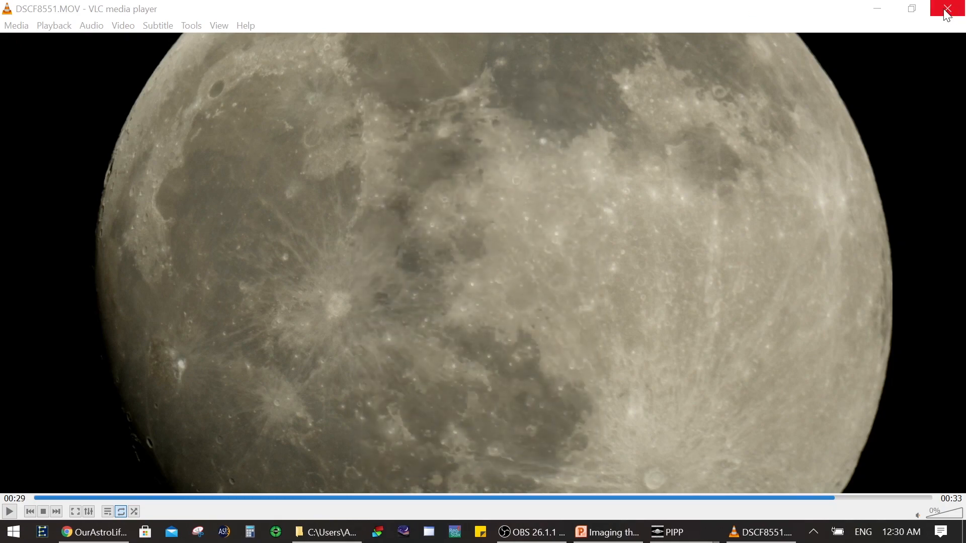
{"action": "left_click", "coordinate": [947, 11]}
Step: Set PIPP's input frame range to start frame 820 and end frame 841
{"action": "left_click", "coordinate": [356, 72]}
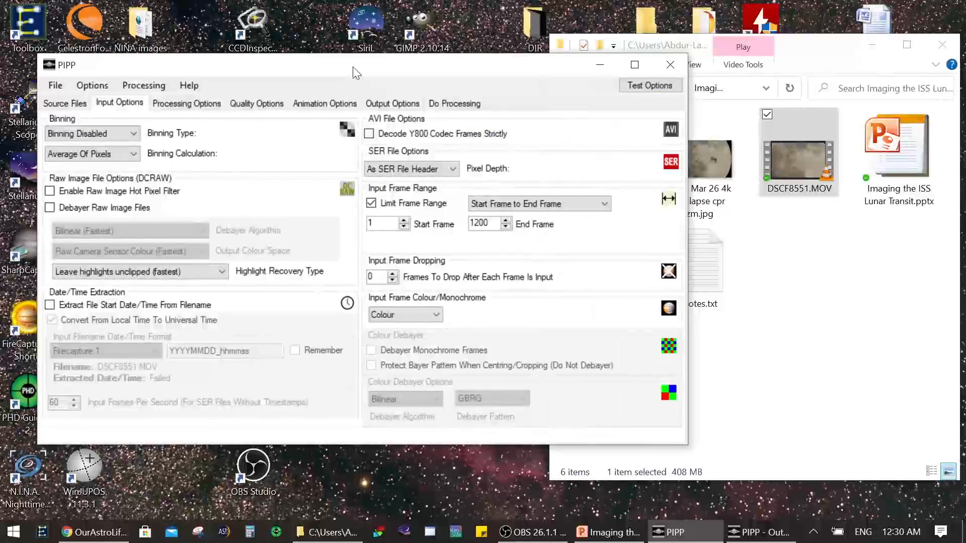
{"action": "left_click_drag", "start_coordinate": [378, 224], "coordinate": [318, 227]}
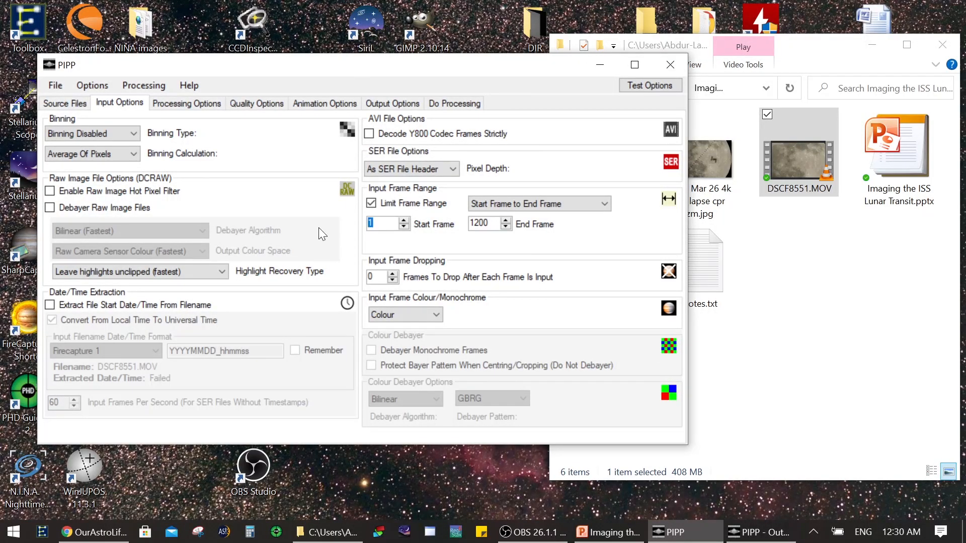
{"action": "type", "text": "820"}
{"action": "key", "text": "Tab"}
{"action": "type", "text": "8"}
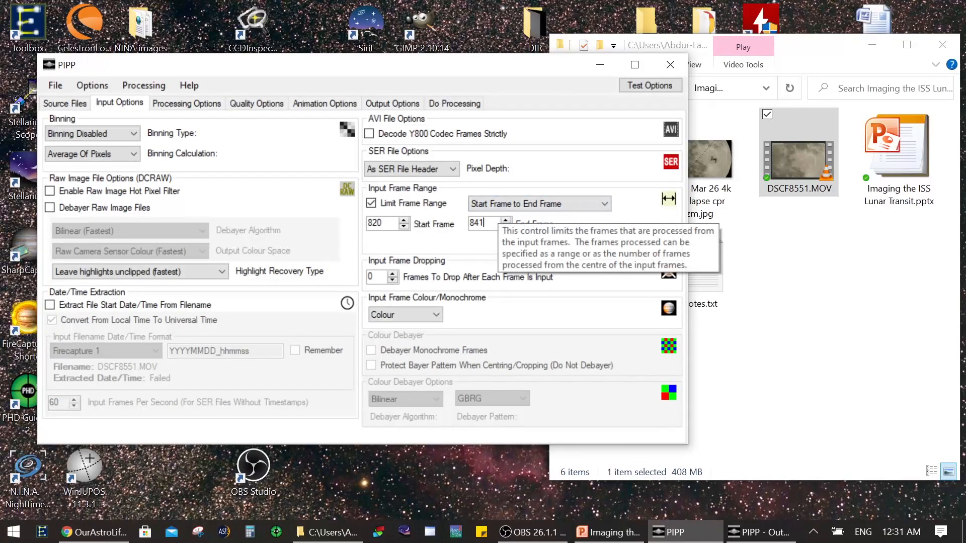
{"action": "left_click", "coordinate": [484, 224]}
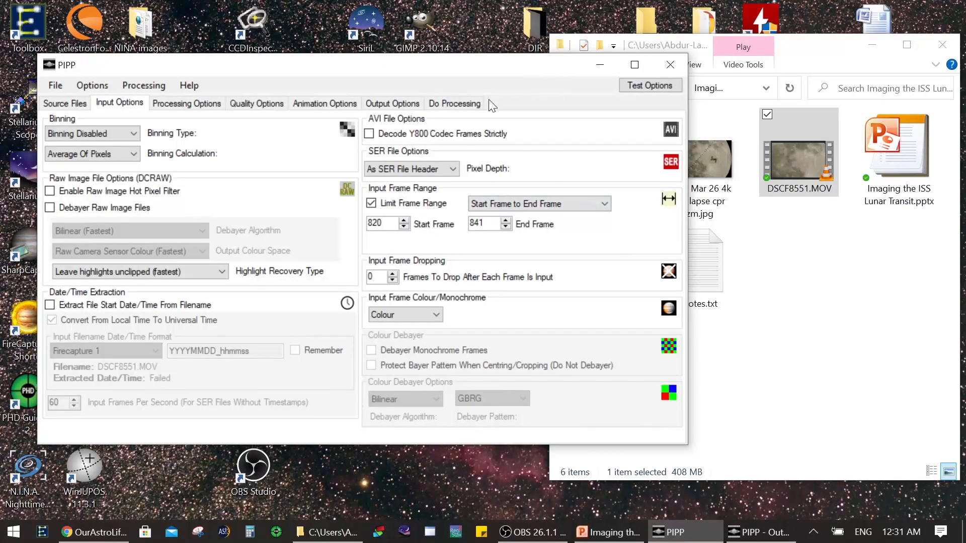
Step: Start processing DSCF8551.MOV and check the input frame range and progress while it runs
{"action": "left_click", "coordinate": [467, 98]}
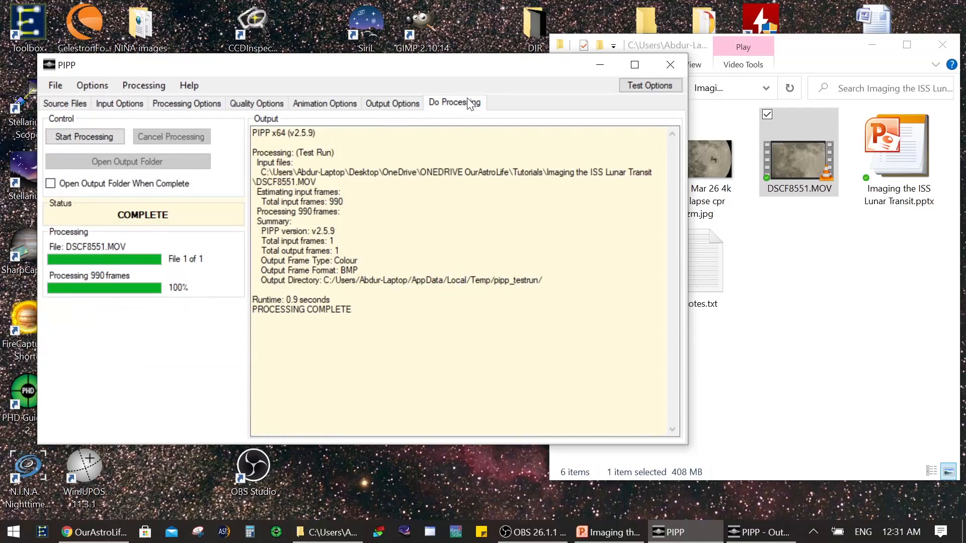
{"action": "left_click", "coordinate": [100, 140]}
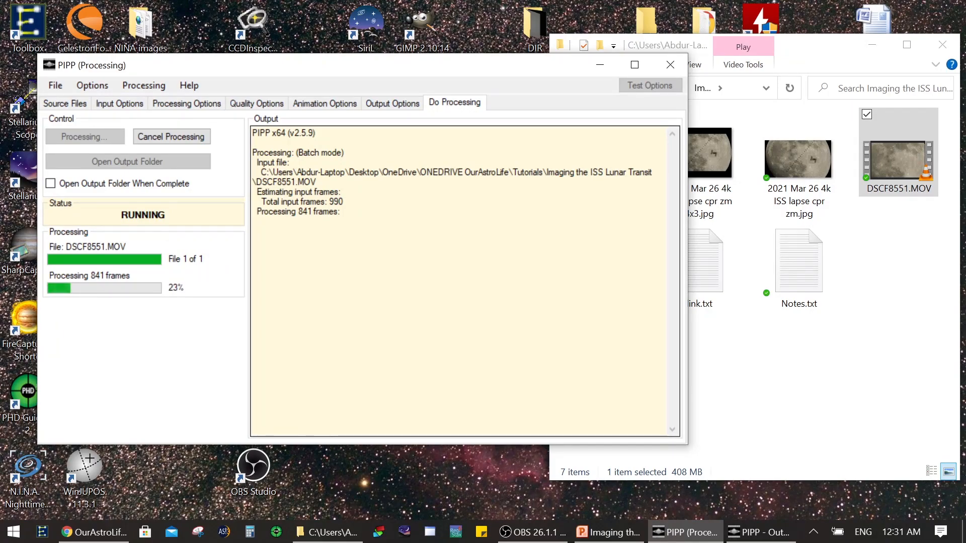
{"action": "left_click", "coordinate": [119, 102]}
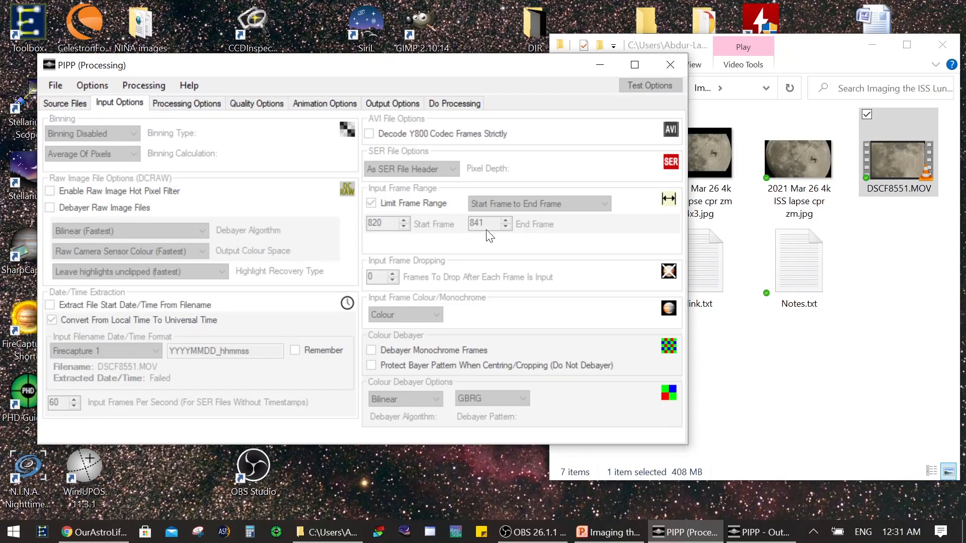
{"action": "left_click", "coordinate": [453, 102]}
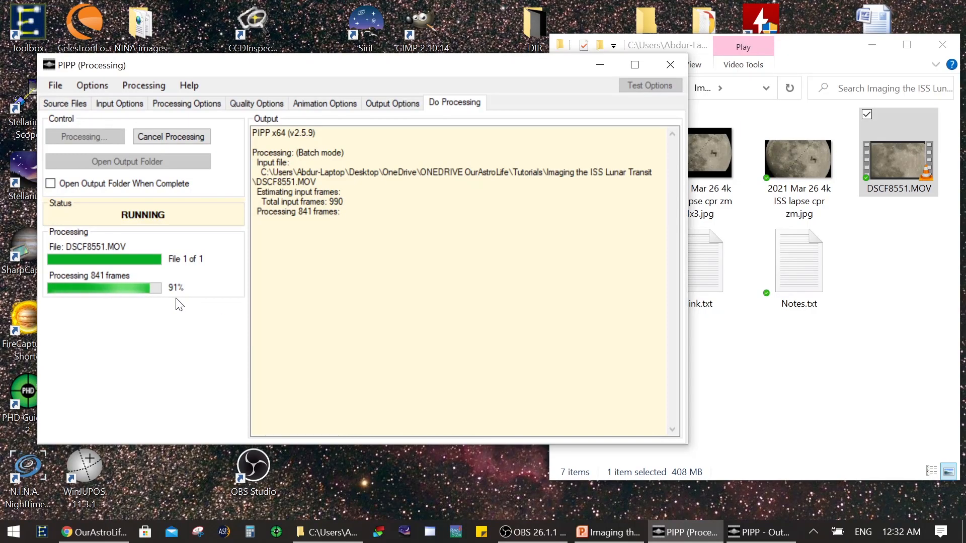
Step: In File Explorer, open the output folder pipp_20210423_003126 and its DSCF8551 subfolder
{"action": "left_click", "coordinate": [862, 273]}
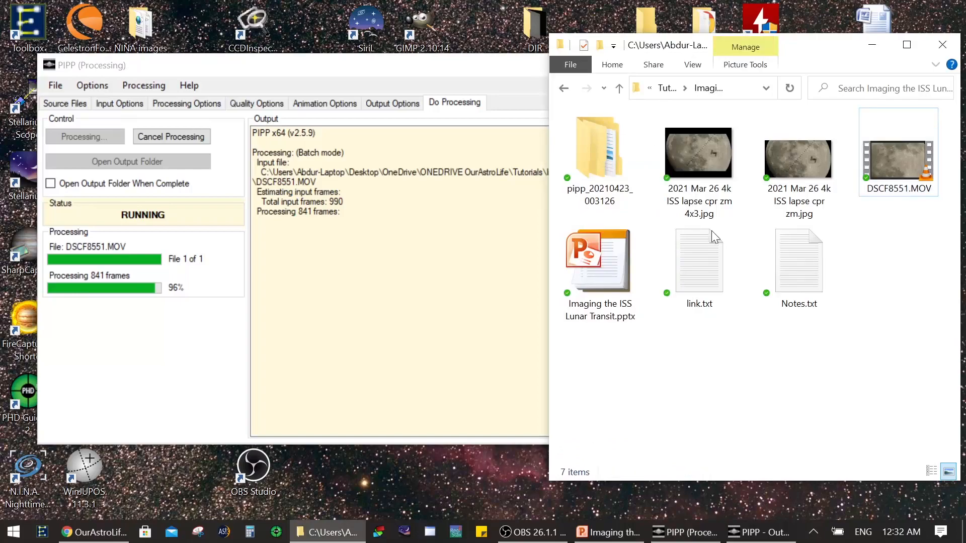
{"action": "left_click", "coordinate": [596, 172]}
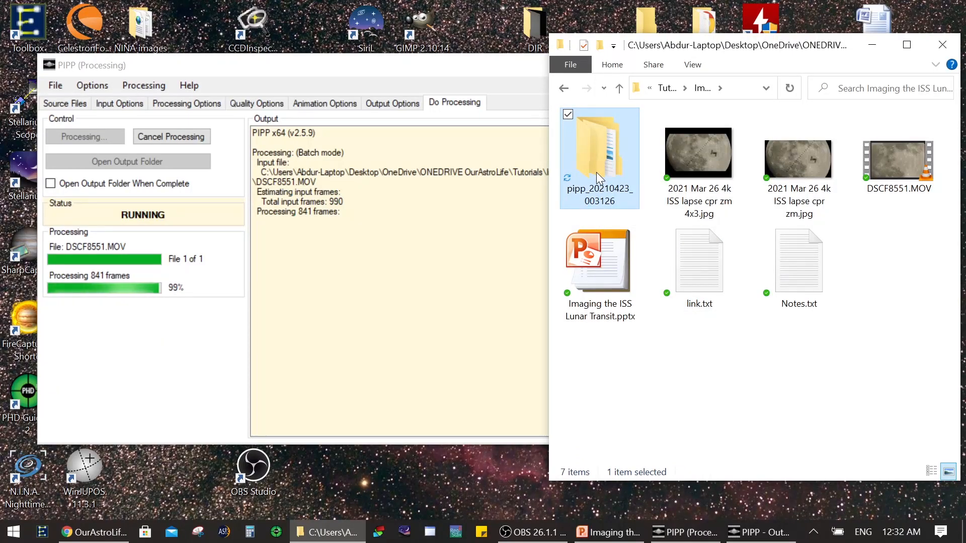
{"action": "double_click", "coordinate": [594, 137]}
{"action": "double_click", "coordinate": [614, 143]}
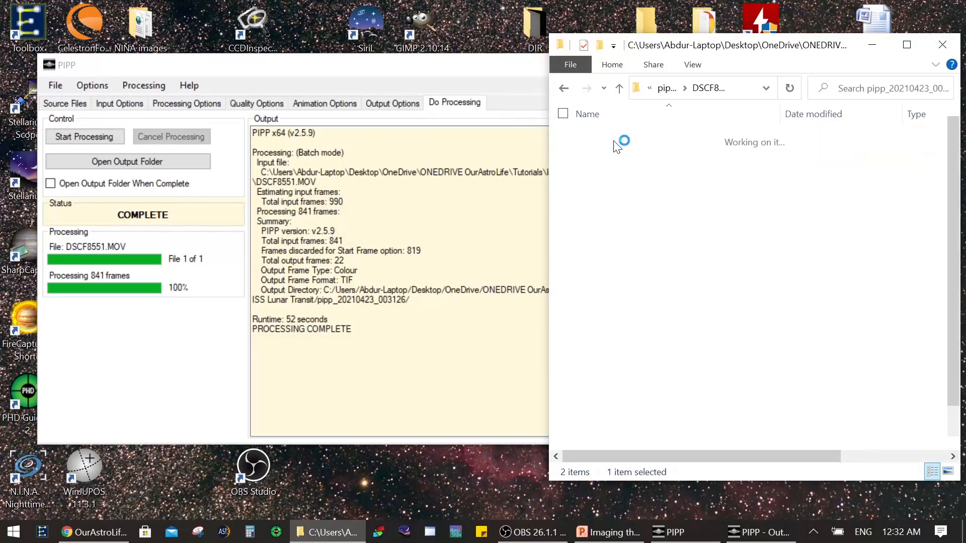
Step: Close PIPP and maximize the File Explorer window with the extracted TIFF frames
{"action": "left_click", "coordinate": [502, 80]}
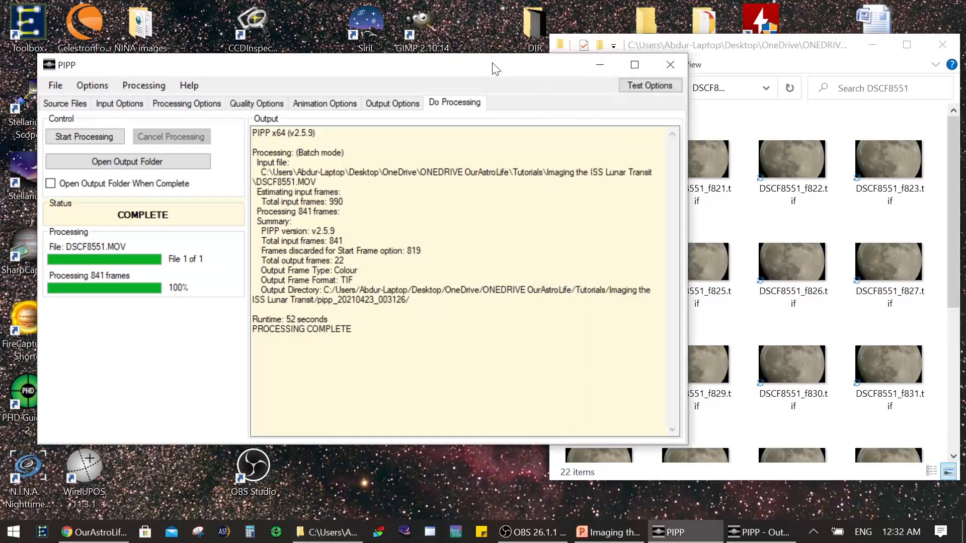
{"action": "left_click", "coordinate": [673, 65]}
{"action": "left_click_drag", "start_coordinate": [716, 53], "coordinate": [553, 1]}
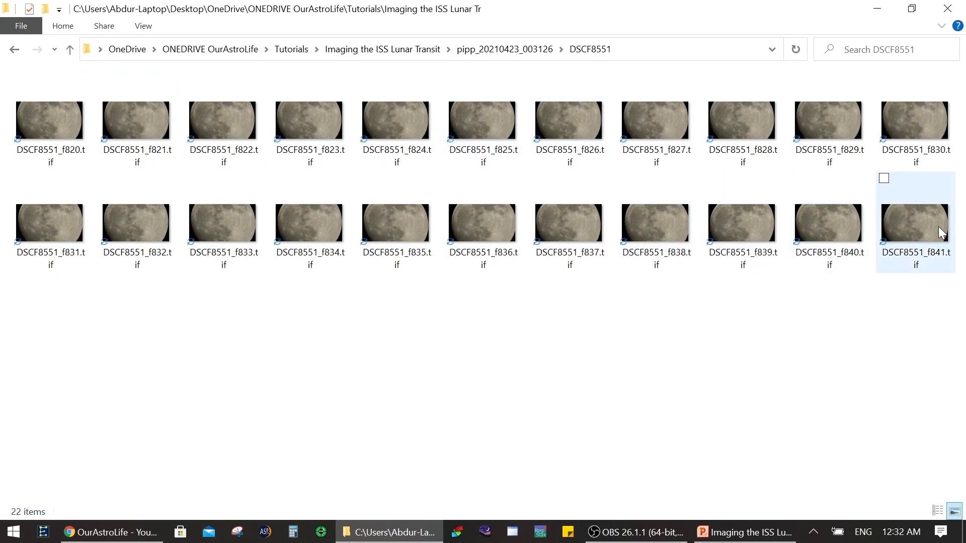
Step: Open DSCF8551_f820.tif in Windows Photo Viewer, advance to DSCF8551_f832.tif and inspect the ISS at actual size
{"action": "left_click", "coordinate": [42, 136]}
{"action": "double_click", "coordinate": [42, 136]}
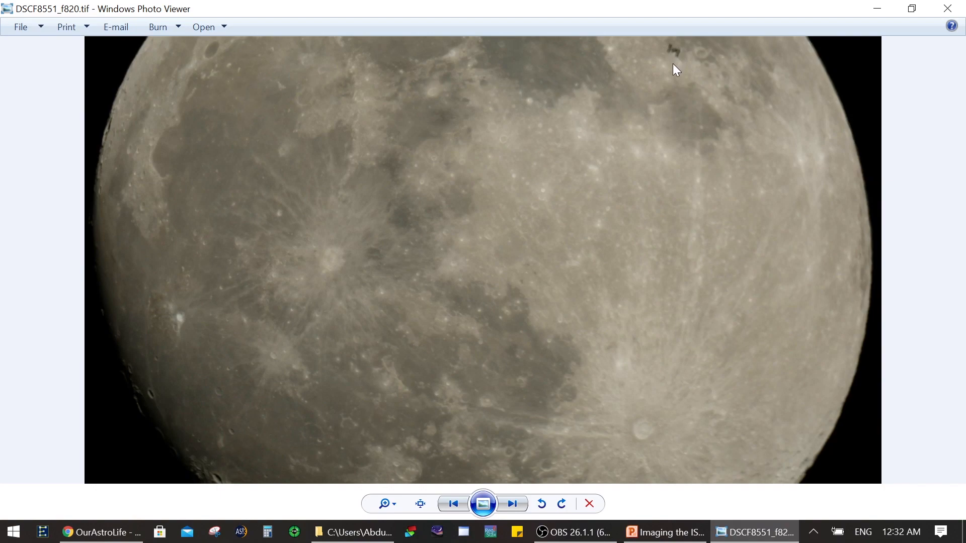
{"action": "left_click", "coordinate": [512, 505]}
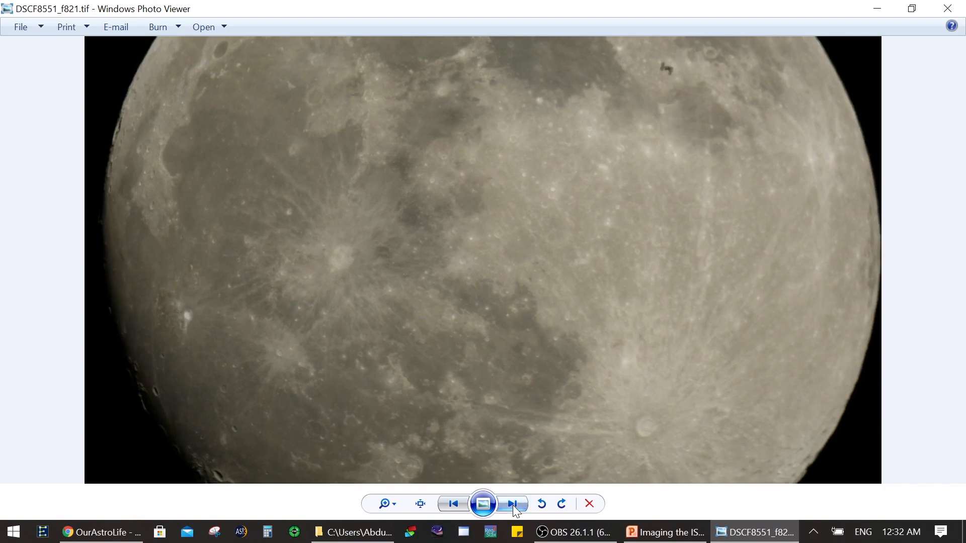
{"action": "left_click", "coordinate": [512, 505]}
{"action": "left_click", "coordinate": [512, 505]}
{"action": "left_click", "coordinate": [512, 505]}
{"action": "left_click", "coordinate": [512, 505]}
{"action": "left_click", "coordinate": [512, 505]}
{"action": "left_click", "coordinate": [513, 505]}
{"action": "left_click", "coordinate": [512, 505]}
{"action": "left_click", "coordinate": [512, 505]}
{"action": "left_click", "coordinate": [512, 505]}
{"action": "left_click", "coordinate": [512, 505]}
{"action": "left_click", "coordinate": [513, 505]}
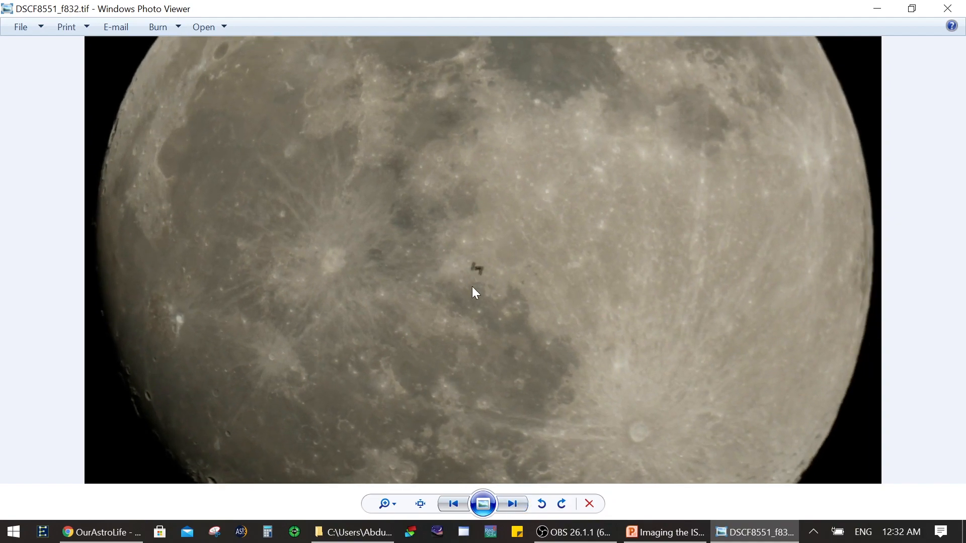
{"action": "left_click", "coordinate": [421, 503]}
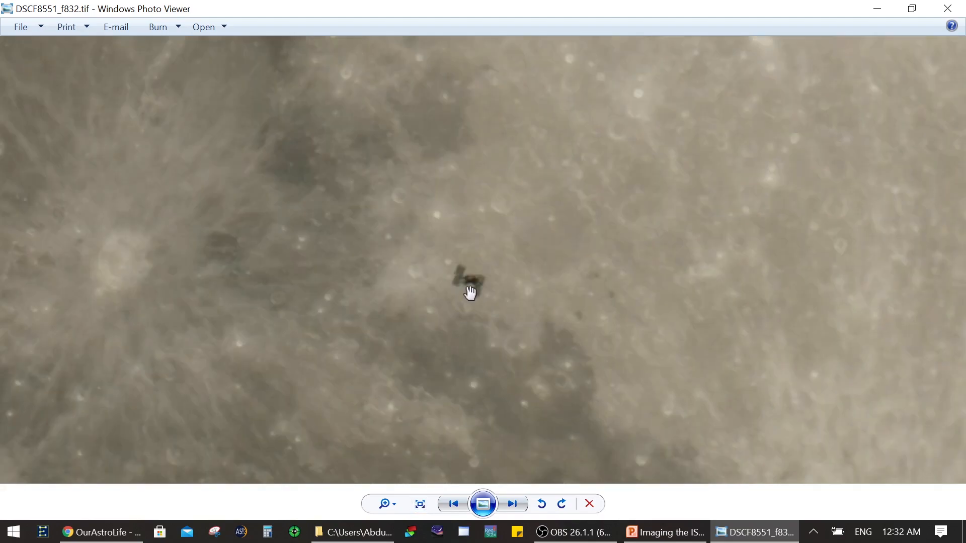
{"action": "left_click", "coordinate": [421, 503]}
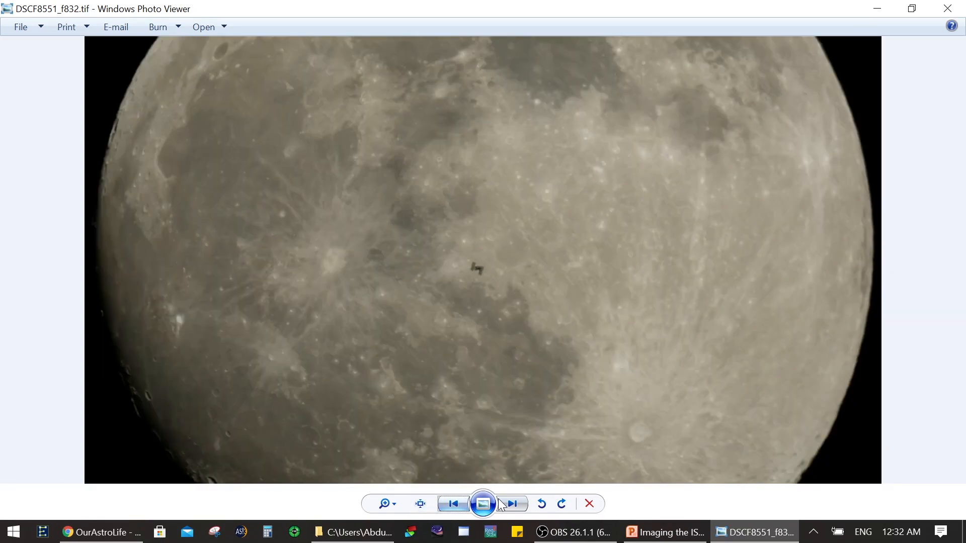
Step: Browse the remaining frames after DSCF8551_f832.tif until they loop round to DSCF8551_f821.tif, and close the photo viewer
{"action": "left_click", "coordinate": [510, 503]}
{"action": "left_click", "coordinate": [510, 504]}
{"action": "left_click", "coordinate": [510, 504]}
{"action": "left_click", "coordinate": [510, 504]}
{"action": "left_click", "coordinate": [510, 503]}
{"action": "left_click", "coordinate": [510, 504]}
{"action": "left_click", "coordinate": [510, 503]}
{"action": "left_click", "coordinate": [510, 504]}
{"action": "left_click", "coordinate": [510, 504]}
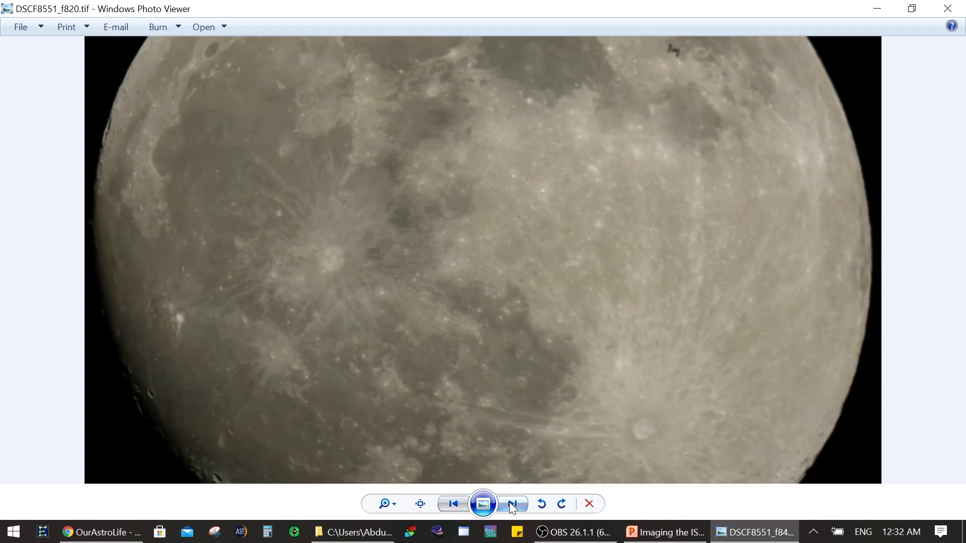
{"action": "left_click", "coordinate": [510, 503]}
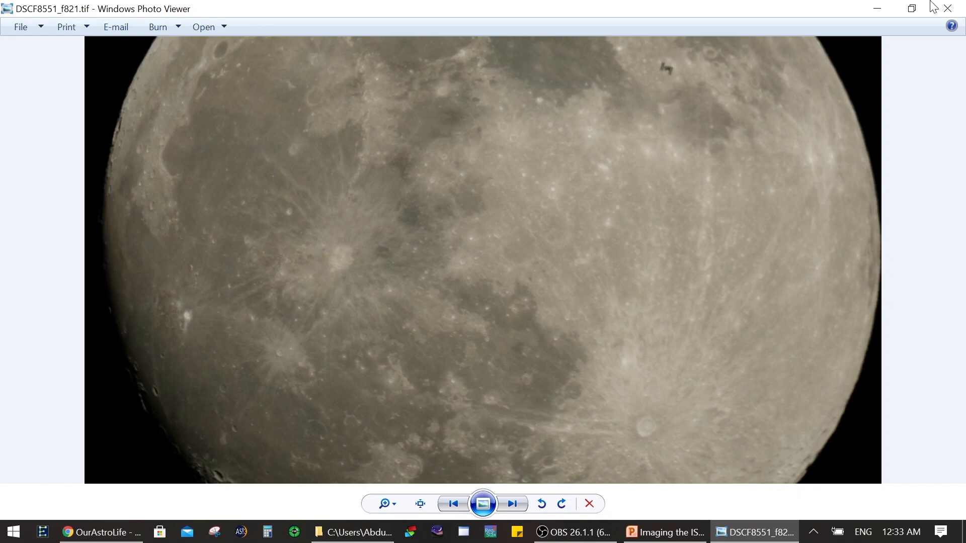
{"action": "left_click", "coordinate": [948, 8]}
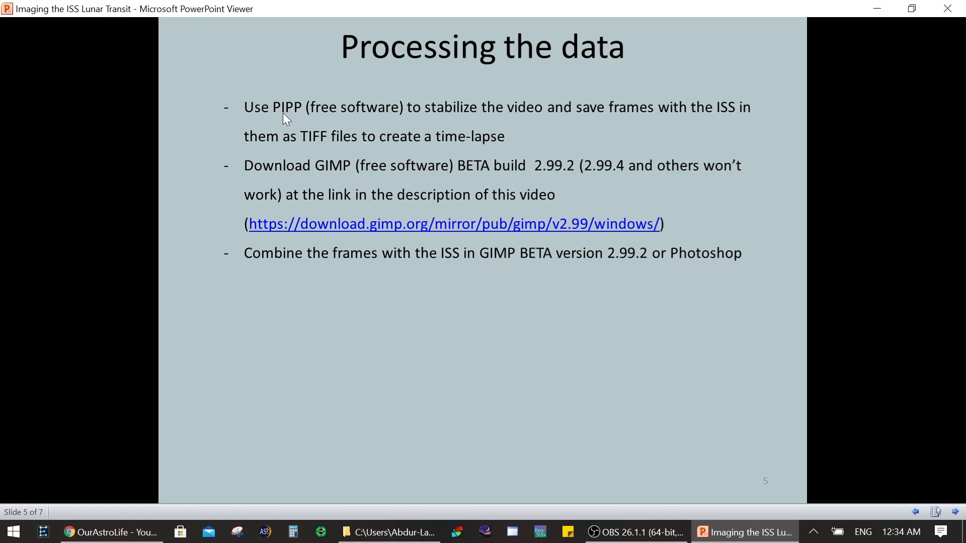
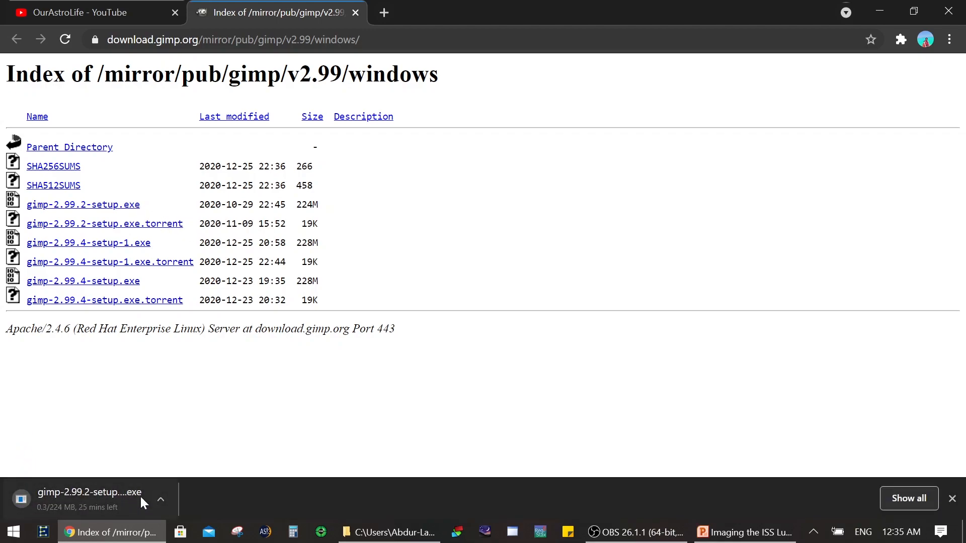
Step: Cancel the gimp-2.99.2-setup.exe download and minimize the browser, the presentation viewer and the File Explorer window
{"action": "left_click", "coordinate": [162, 500]}
{"action": "left_click", "coordinate": [189, 475]}
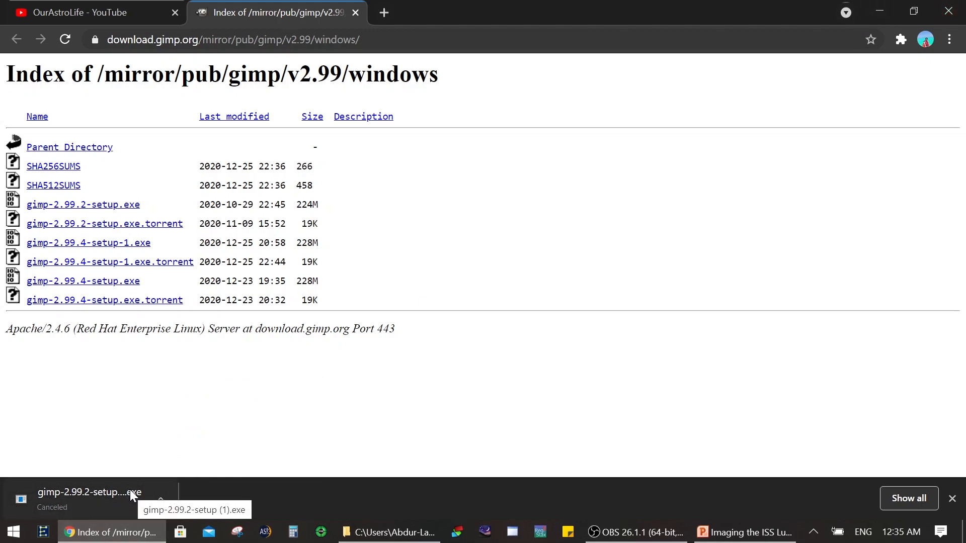
{"action": "left_click", "coordinate": [879, 8]}
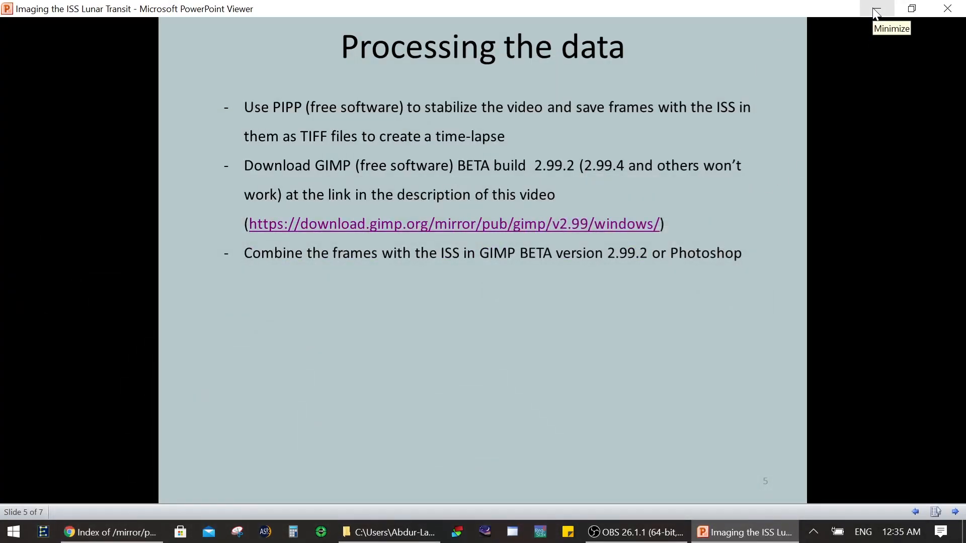
{"action": "left_click", "coordinate": [875, 13]}
{"action": "left_click", "coordinate": [866, 9]}
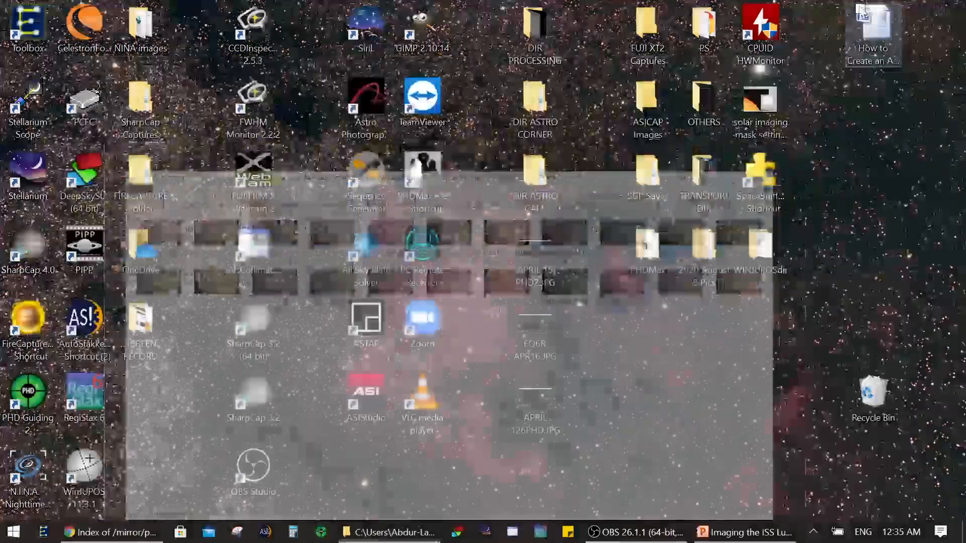
Step: Search Windows for gimp and launch GIMP 2.99.2
{"action": "key", "text": "super"}
{"action": "type", "text": "gimp"}
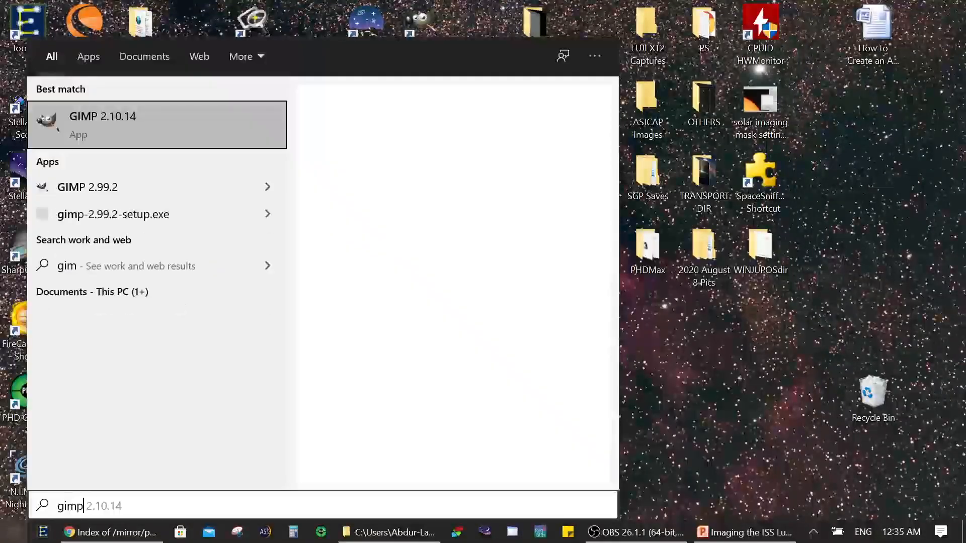
{"action": "left_click", "coordinate": [124, 191]}
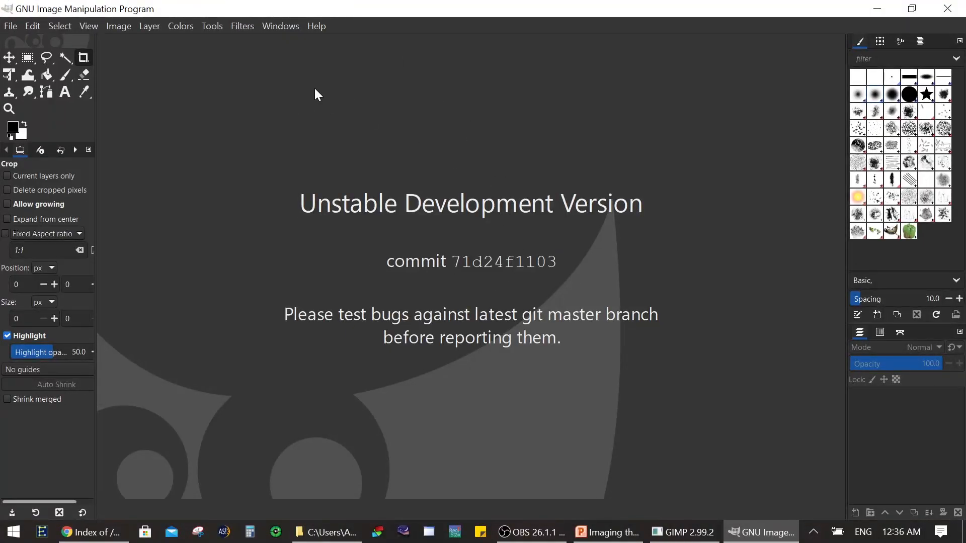
Step: Start opening images as layers and browse to Imaging the ISS Lunar Transit, pipp_20210423_003126, DSCF8551
{"action": "left_click", "coordinate": [10, 25]}
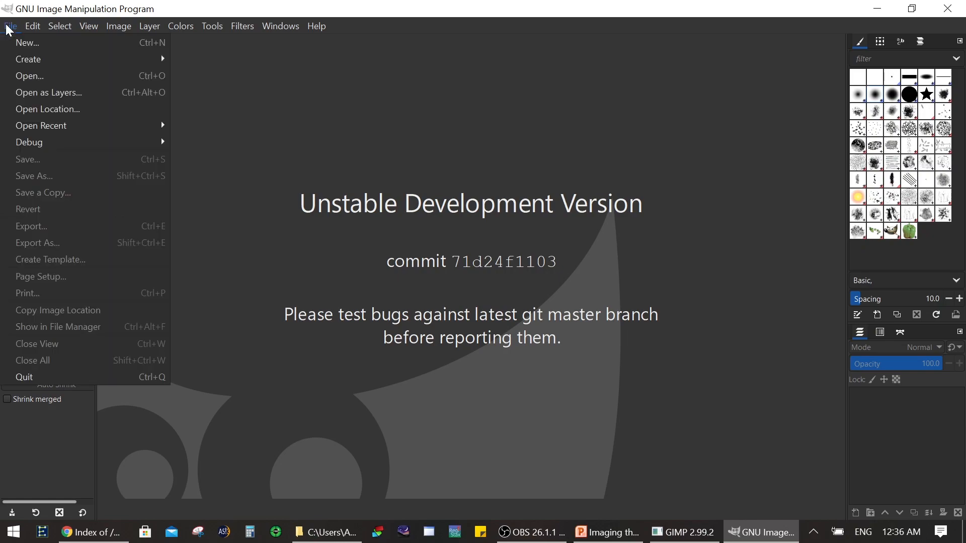
{"action": "left_click", "coordinate": [56, 95]}
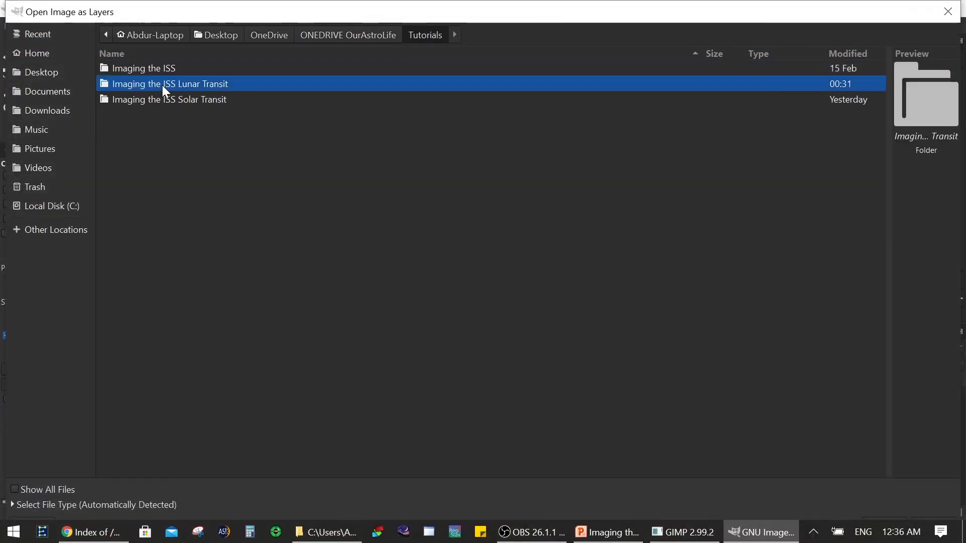
{"action": "double_click", "coordinate": [162, 85]}
{"action": "double_click", "coordinate": [170, 99]}
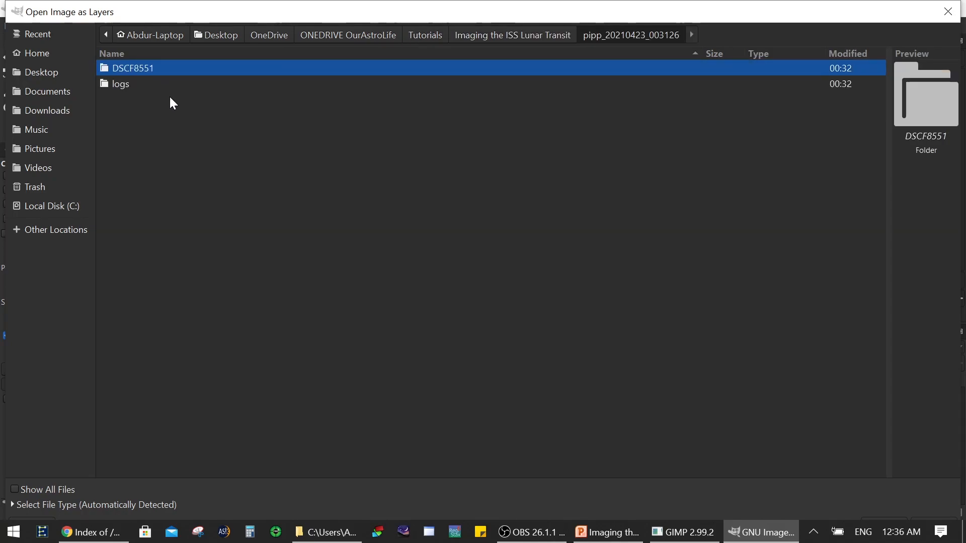
{"action": "double_click", "coordinate": [167, 68]}
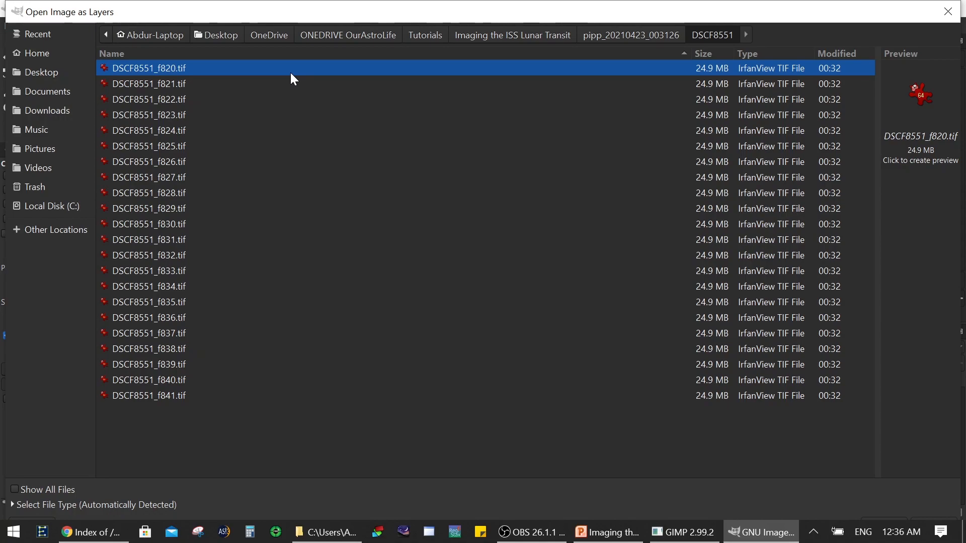
Step: Open DSCF8551_f822.tif, f826, f831, f836 and f841 together as layers of one image
{"action": "left_click", "coordinate": [193, 100]}
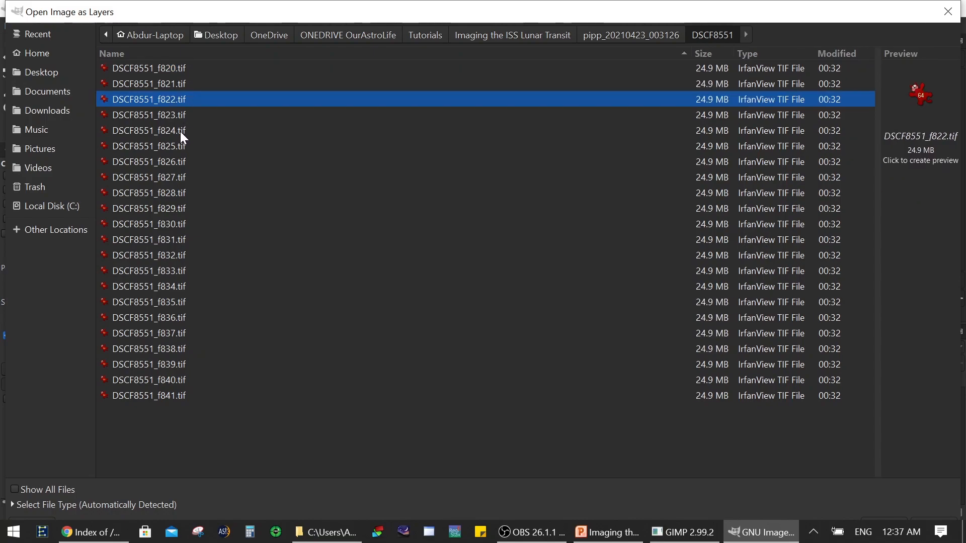
{"action": "left_click", "coordinate": [176, 160], "text": "ctrl"}
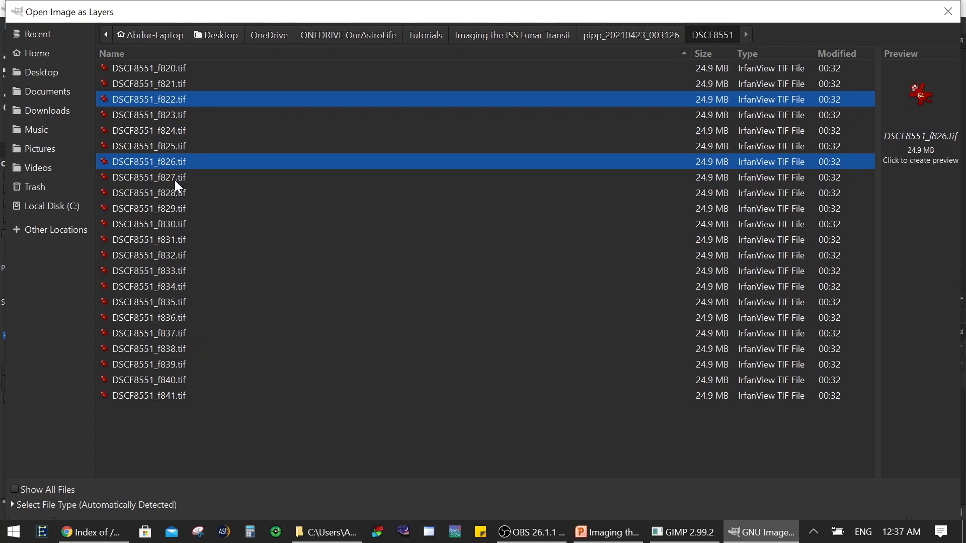
{"action": "left_click", "coordinate": [177, 240], "text": "ctrl"}
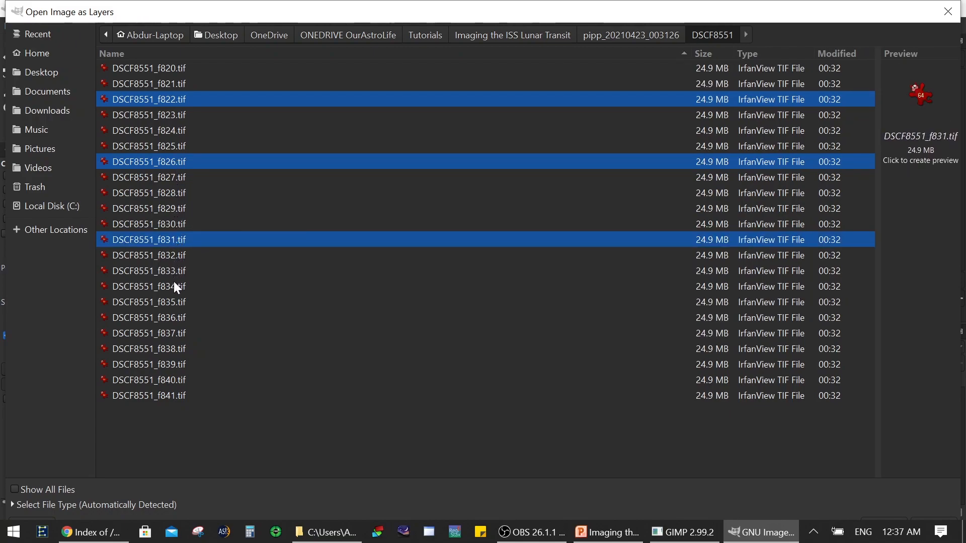
{"action": "left_click", "coordinate": [177, 316], "text": "ctrl"}
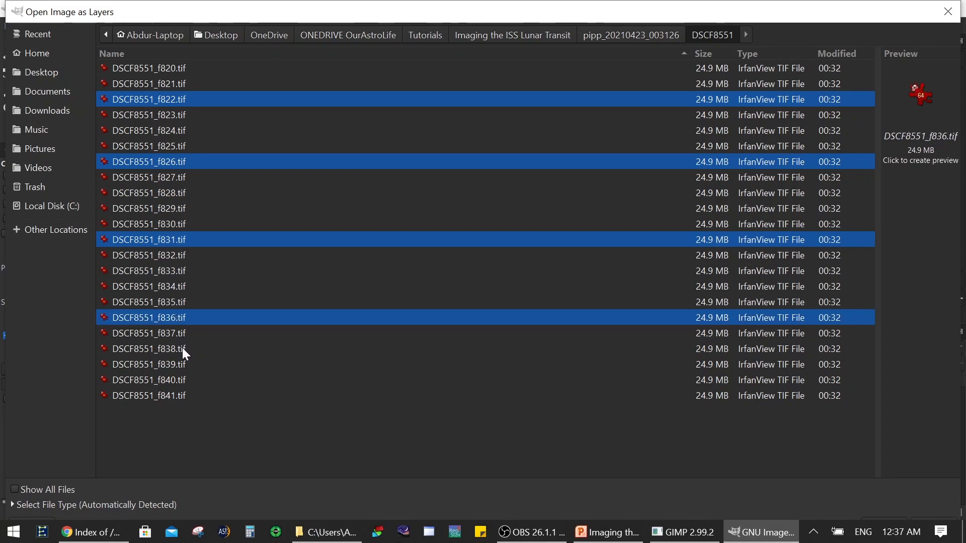
{"action": "left_click", "coordinate": [176, 393], "text": "ctrl"}
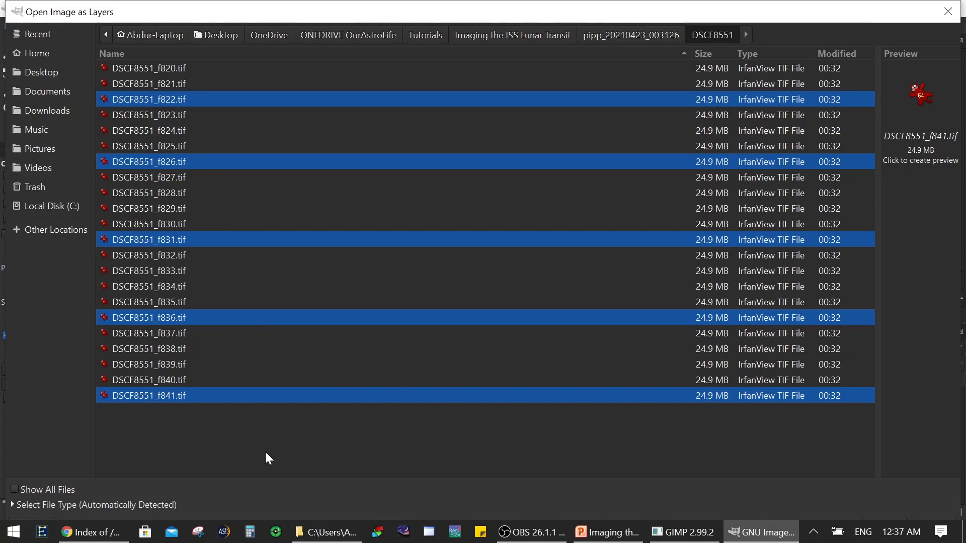
{"action": "left_click_drag", "start_coordinate": [579, 12], "coordinate": [558, 32]}
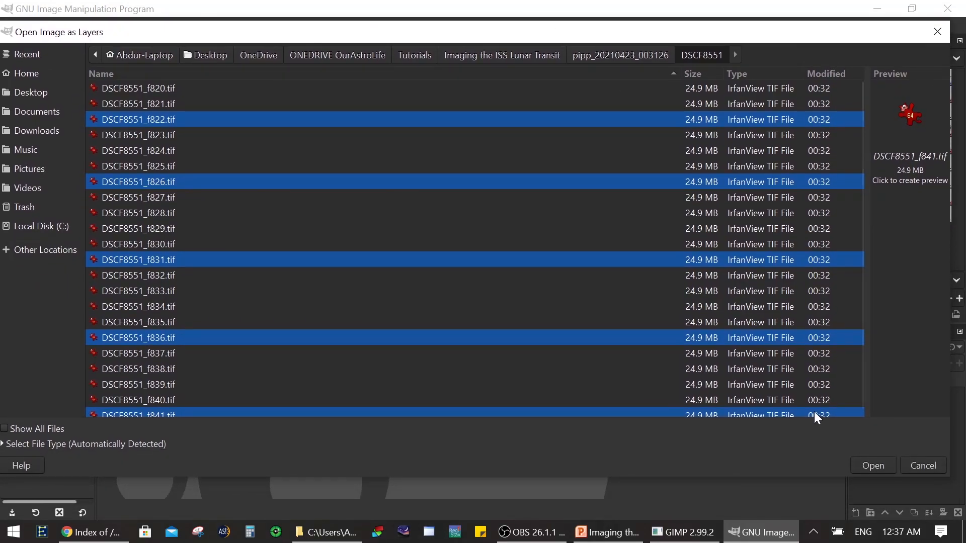
{"action": "left_click", "coordinate": [873, 466]}
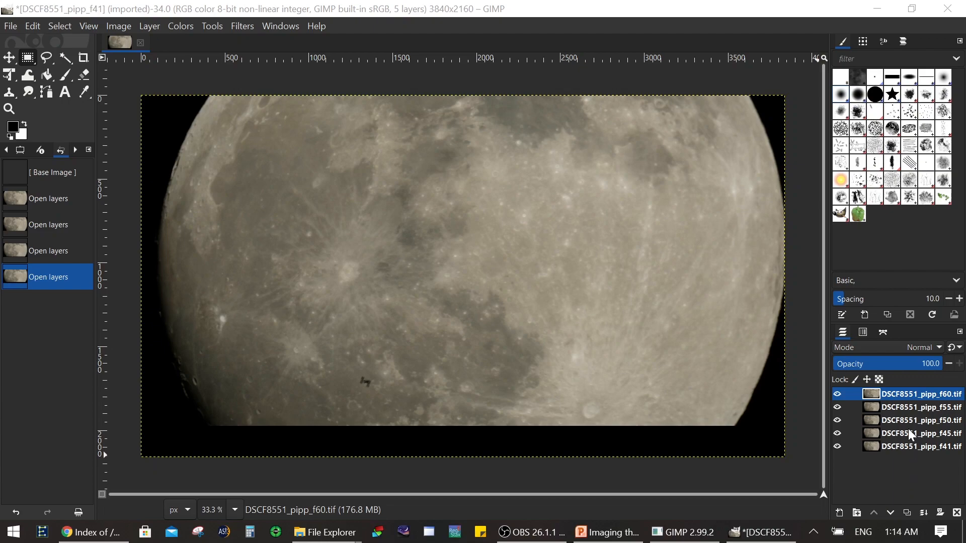
Step: Select all five layers from DSCF8551_pipp_f60.tif to DSCF8551_pipp_f41.tif and set their blend mode to Darken only
{"action": "left_click", "coordinate": [908, 398]}
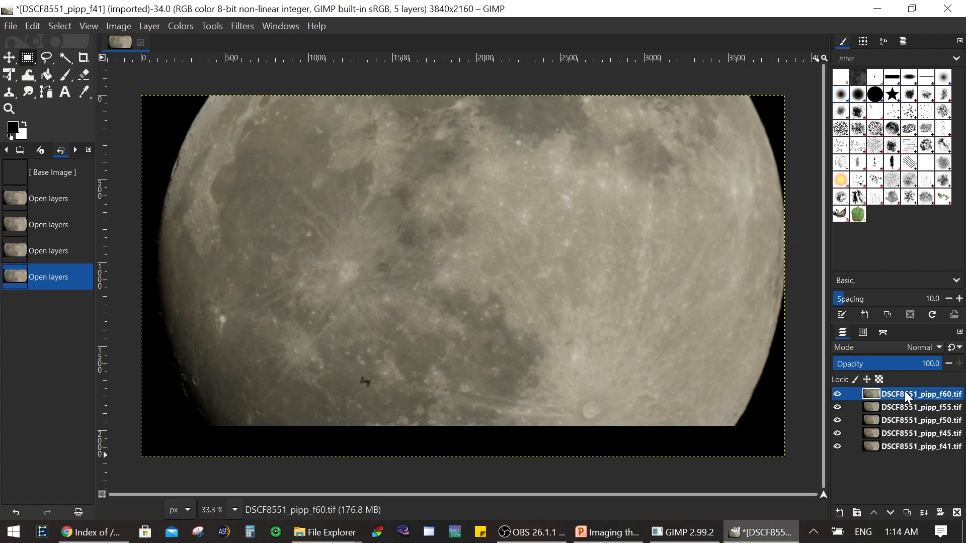
{"action": "left_click", "coordinate": [911, 447], "text": "shift"}
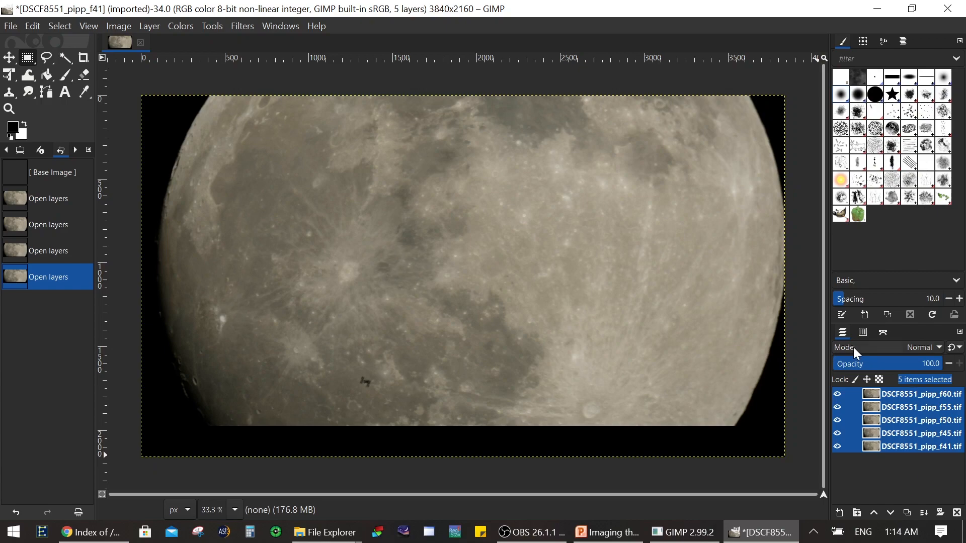
{"action": "left_click", "coordinate": [924, 347]}
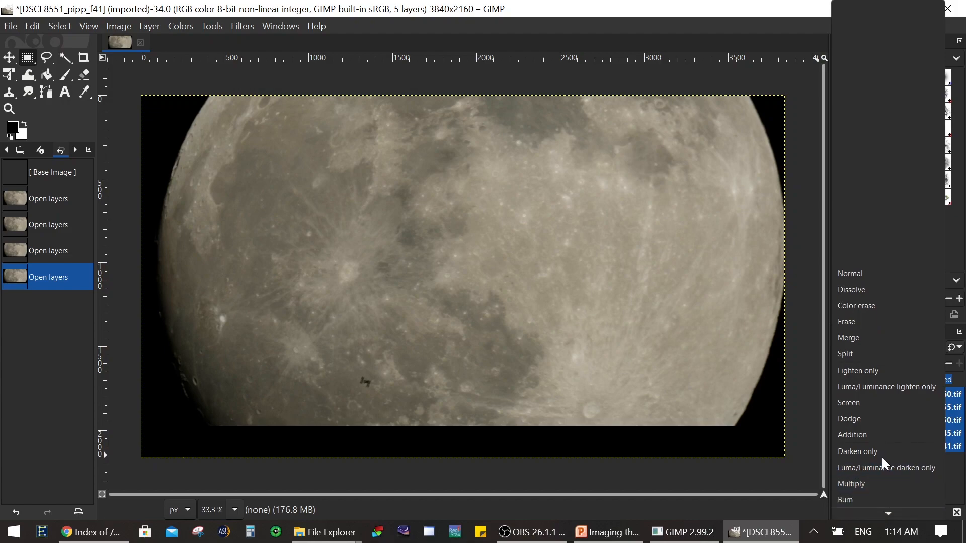
{"action": "left_click", "coordinate": [880, 453]}
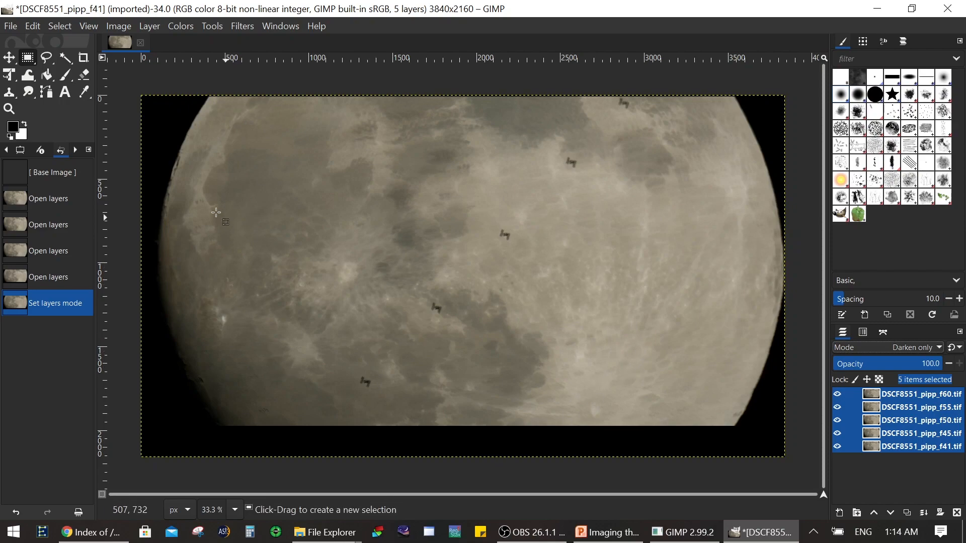
Step: Examine the file types available for exporting the combined image, and leave the export without saving
{"action": "left_click", "coordinate": [8, 28]}
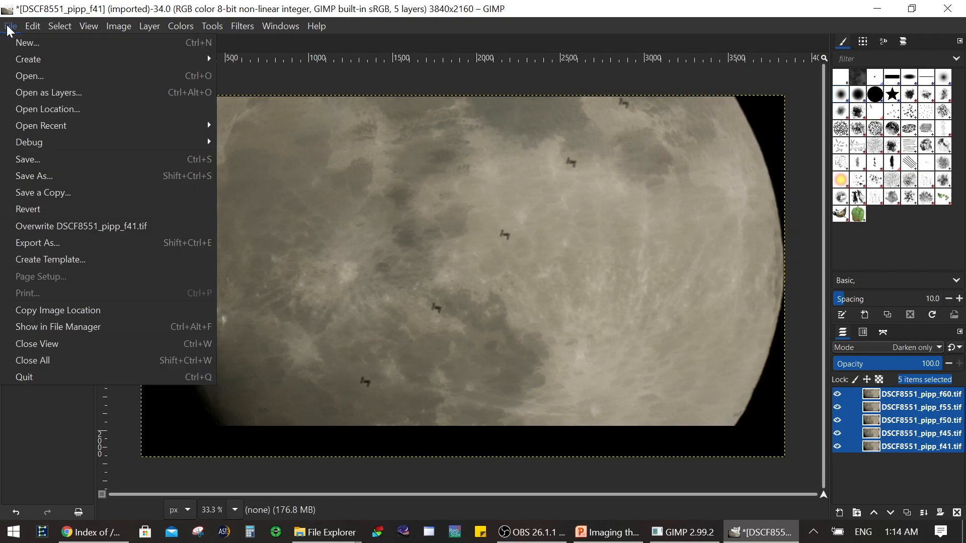
{"action": "left_click", "coordinate": [61, 243]}
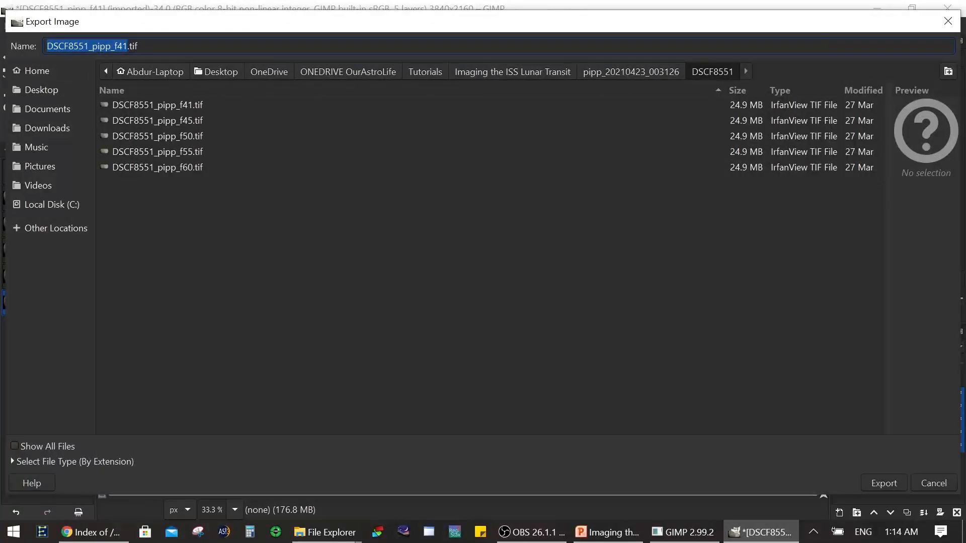
{"action": "left_click", "coordinate": [104, 460]}
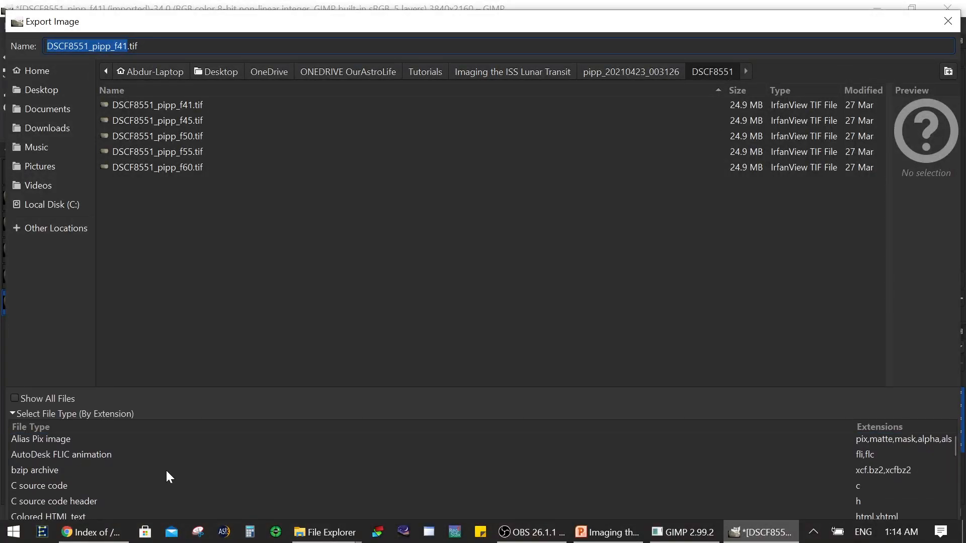
{"action": "scroll", "coordinate": [160, 495], "scroll_direction": "down", "scroll_amount": 2}
{"action": "scroll", "coordinate": [159, 494], "scroll_direction": "up", "scroll_amount": 2}
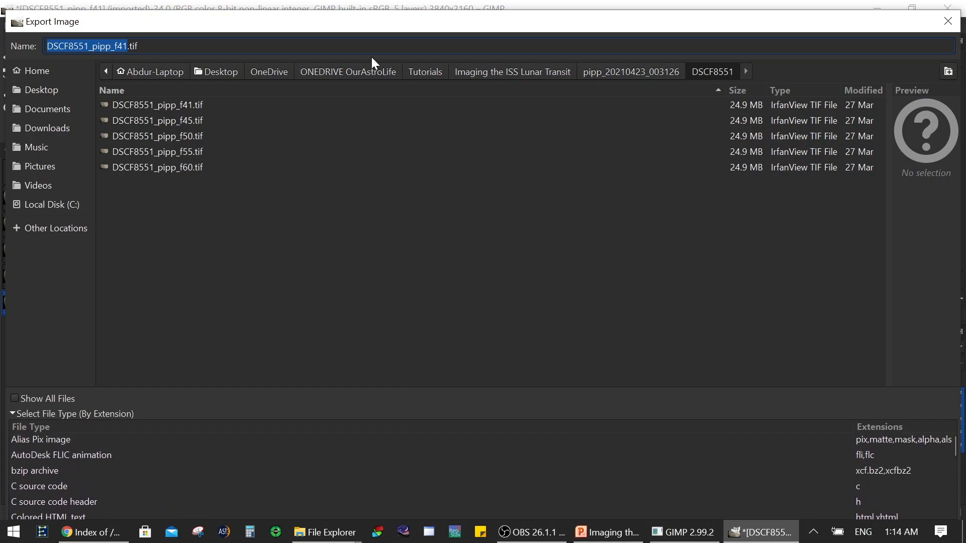
{"action": "mouse_move", "coordinate": [362, 18]}
{"action": "left_mouse_down"}
{"action": "mouse_move", "coordinate": [362, 77]}
{"action": "mouse_move", "coordinate": [348, 12]}
{"action": "left_mouse_up"}
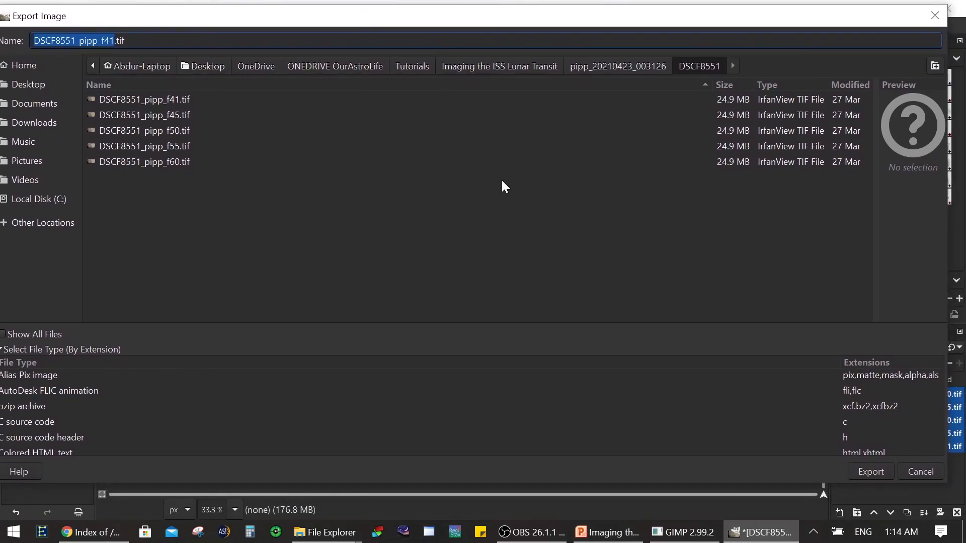
{"action": "left_click", "coordinate": [920, 472]}
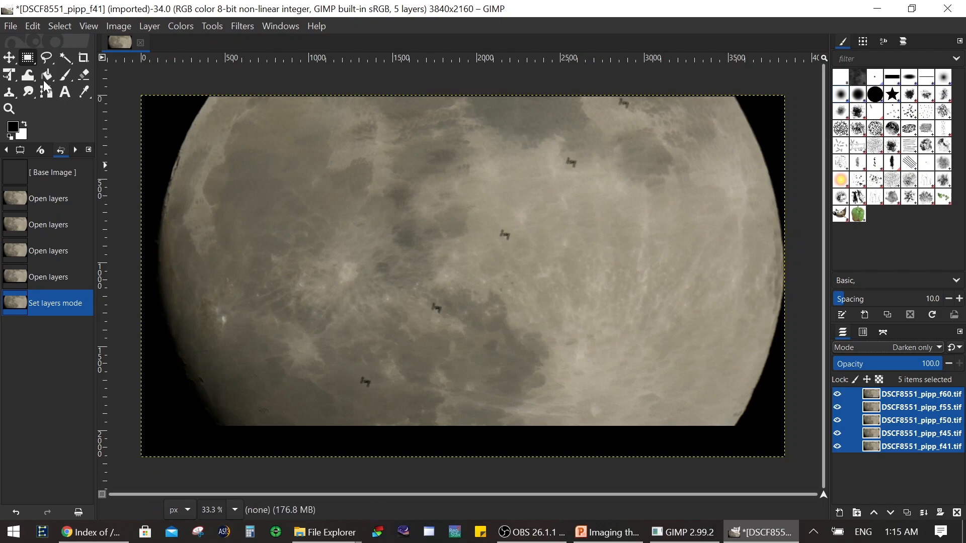
Step: Use Ellipse Select to draw a combined selection of small ellipses around each of the five ISS silhouettes
{"action": "left_click", "coordinate": [24, 60]}
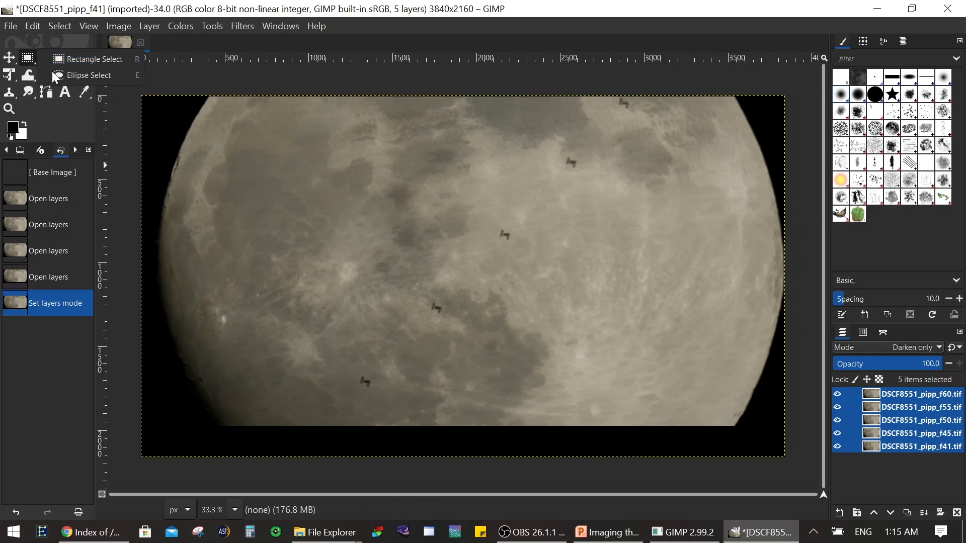
{"action": "left_click", "coordinate": [74, 73]}
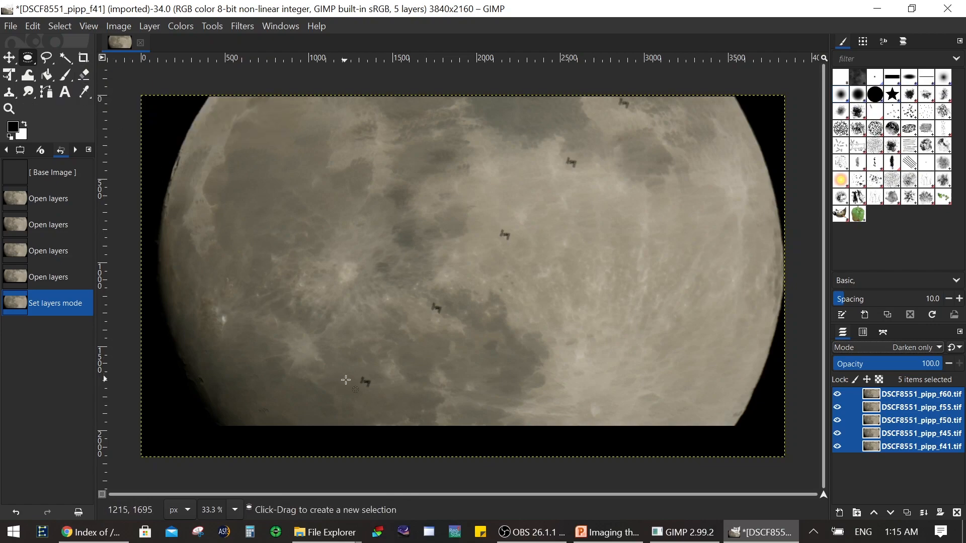
{"action": "left_click_drag", "start_coordinate": [351, 367], "coordinate": [380, 395]}
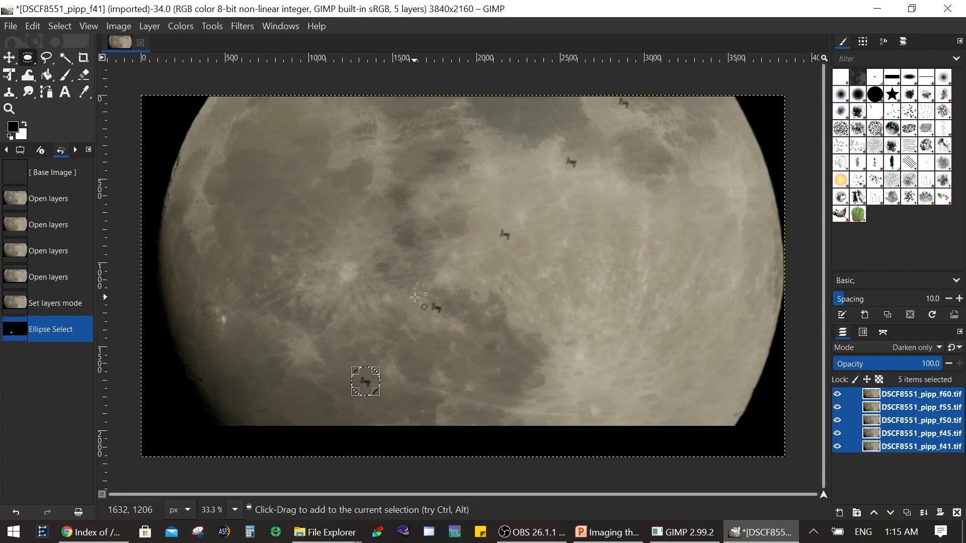
{"action": "left_click_drag", "start_coordinate": [417, 298], "coordinate": [416, 299]}
{"action": "left_click_drag", "start_coordinate": [444, 322], "coordinate": [451, 322]}
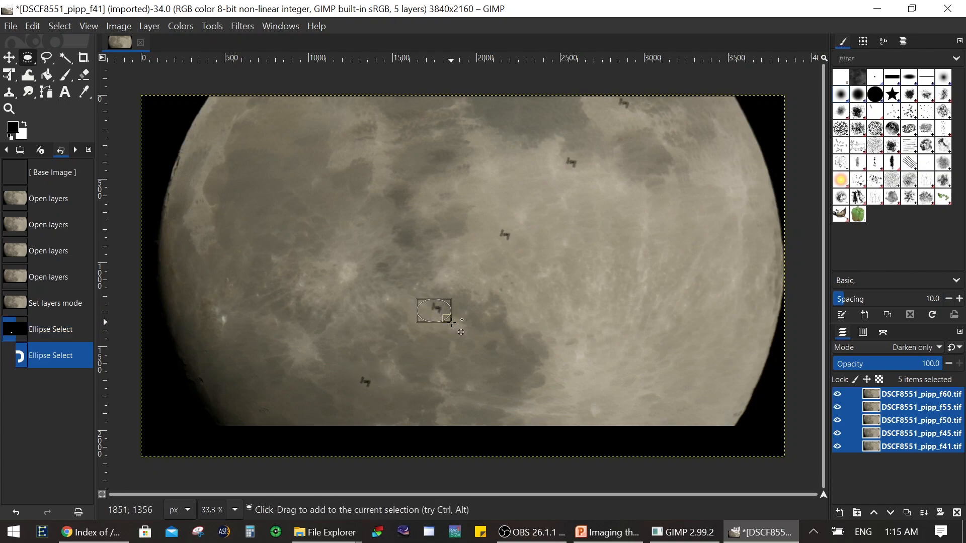
{"action": "left_click_drag", "start_coordinate": [492, 225], "coordinate": [524, 249]}
{"action": "left_click_drag", "start_coordinate": [557, 148], "coordinate": [587, 173]}
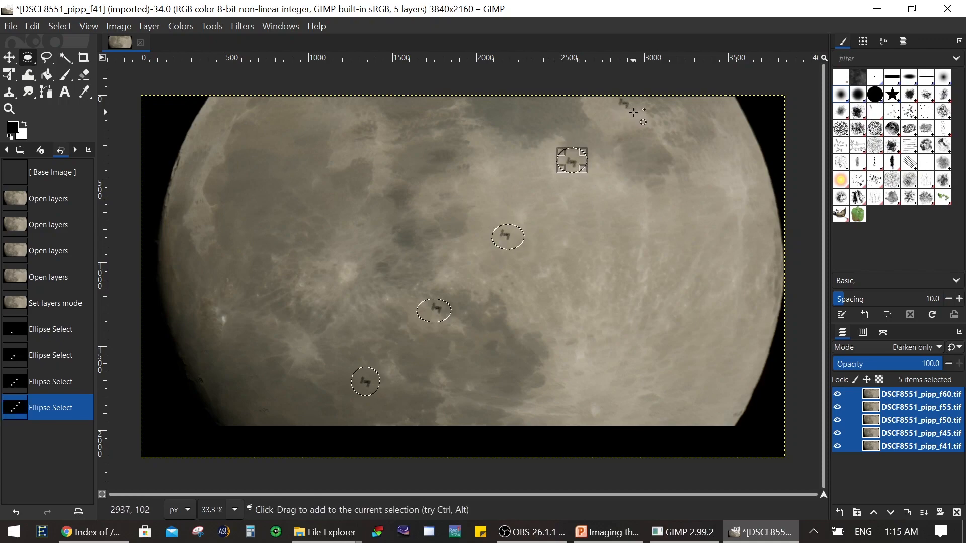
{"action": "left_click_drag", "start_coordinate": [633, 112], "coordinate": [603, 88]}
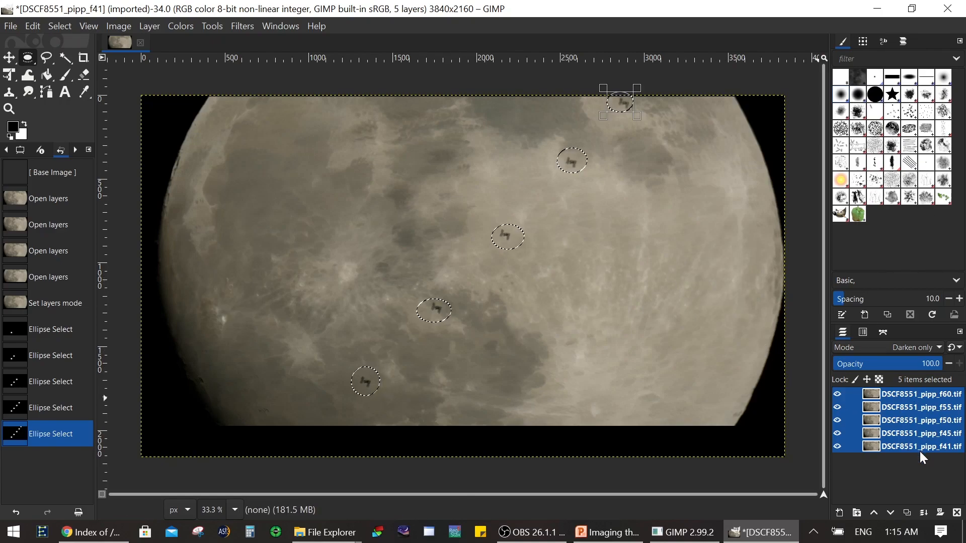
Step: Exclude DSCF8551_pipp_f50.tif from the layer selection, invert the ellipse selection, and clear everything outside the ISS ellipses on the other four layers
{"action": "left_click", "coordinate": [906, 419], "text": "ctrl"}
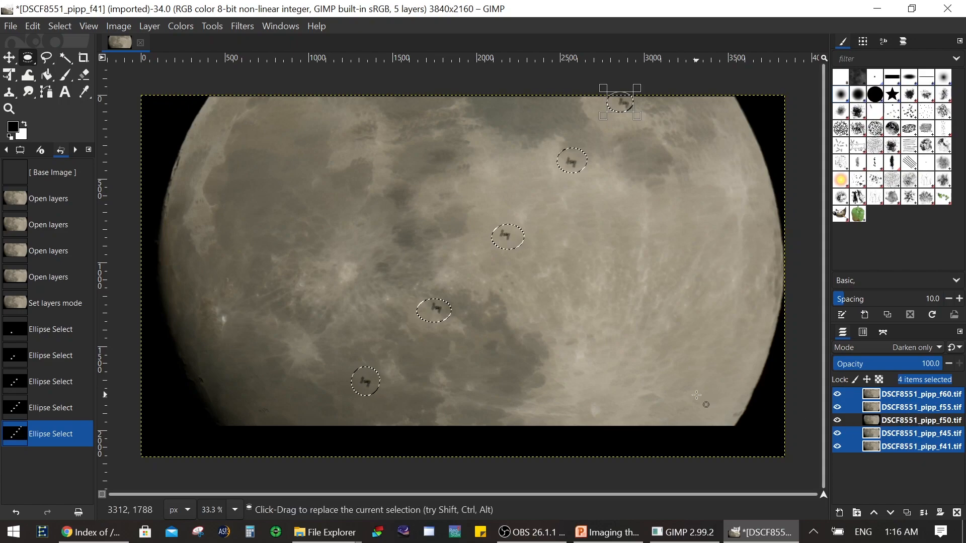
{"action": "key", "text": "ctrl+t"}
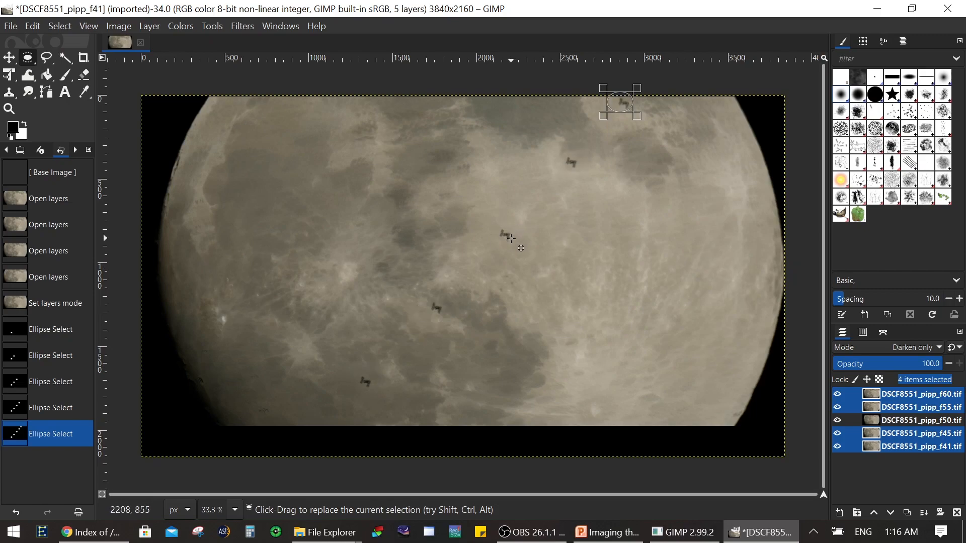
{"action": "right_click", "coordinate": [511, 239]}
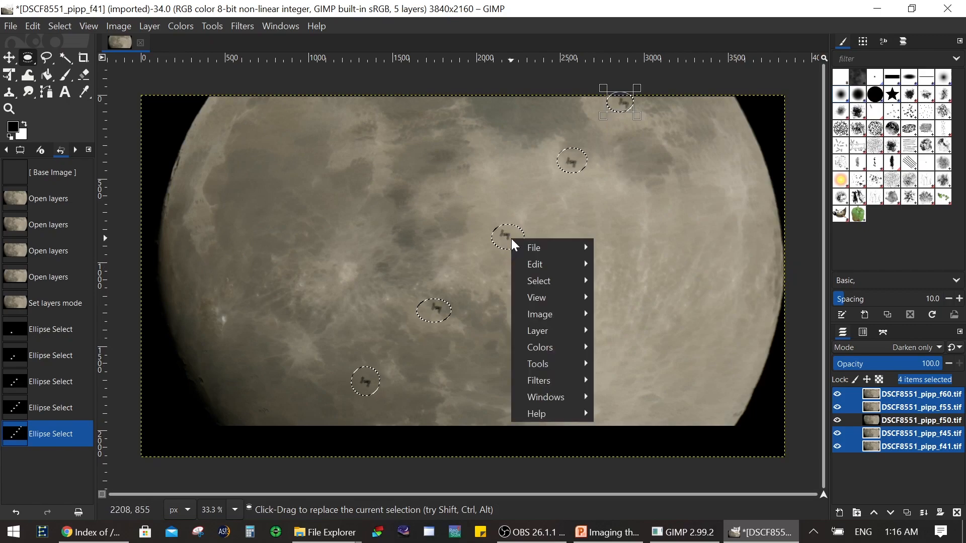
{"action": "mouse_move", "coordinate": [530, 247]}
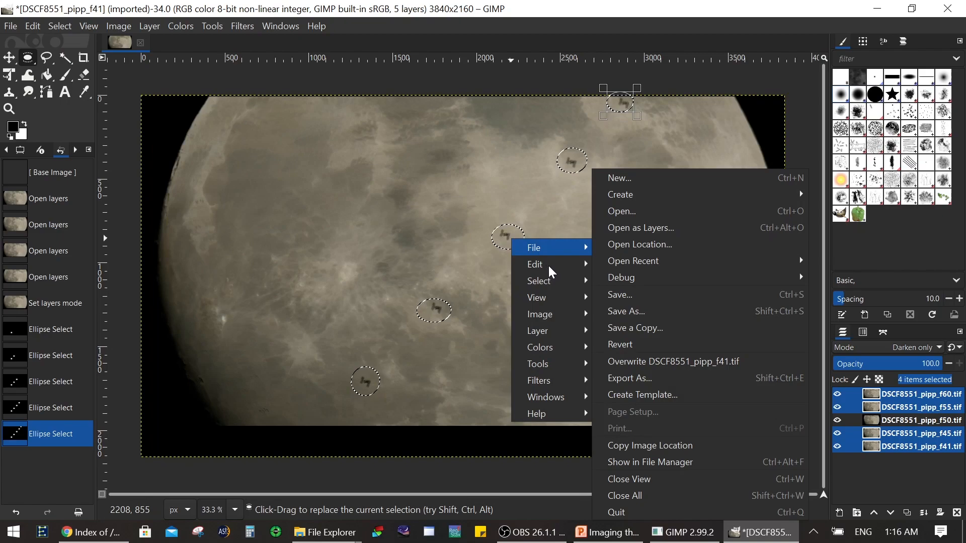
{"action": "mouse_move", "coordinate": [550, 280]}
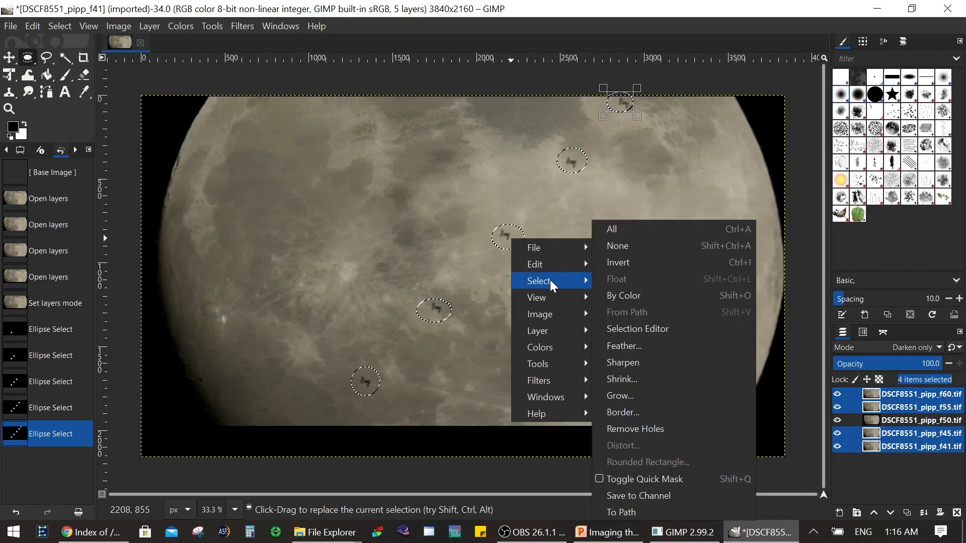
{"action": "left_click", "coordinate": [623, 263]}
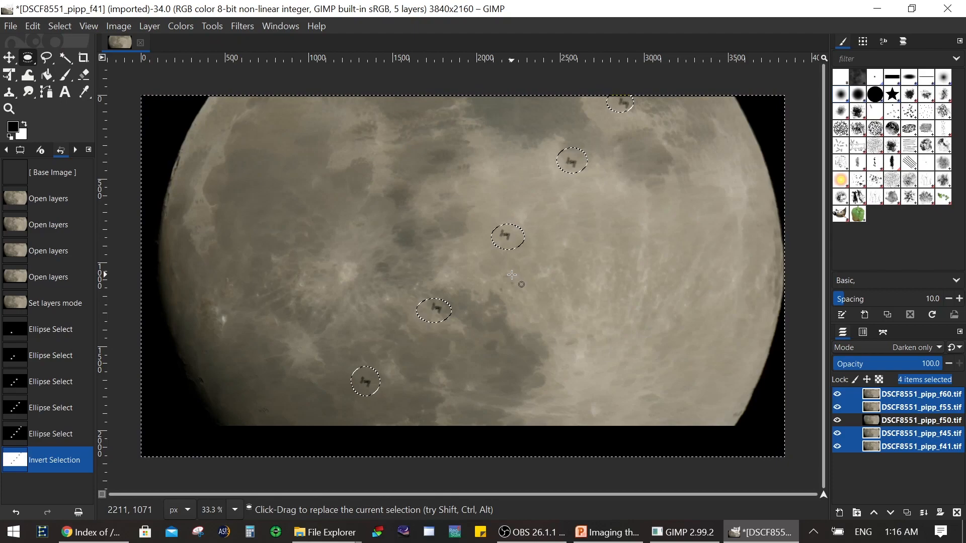
{"action": "key", "text": "Delete"}
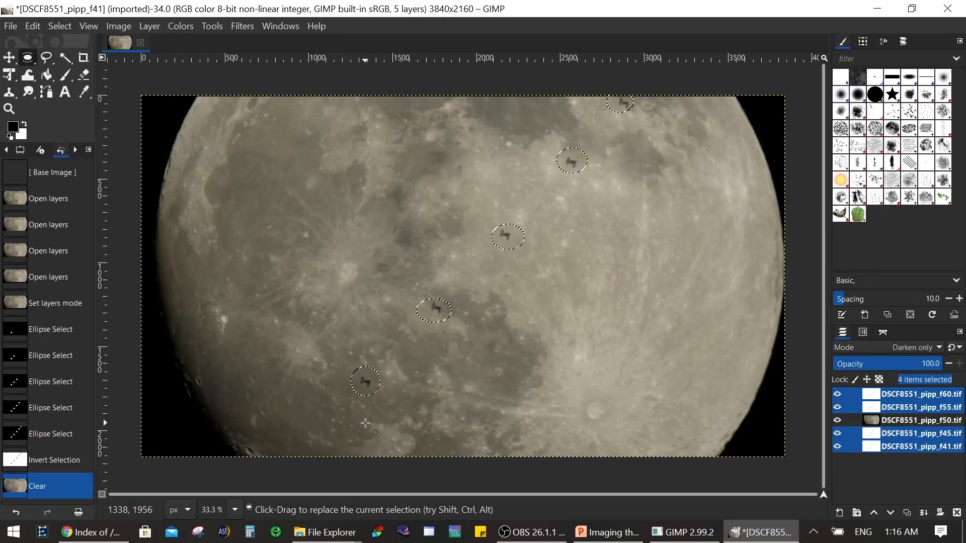
Step: Merge all visible layers into one, with the merged layer expanded as necessary
{"action": "left_click", "coordinate": [119, 26]}
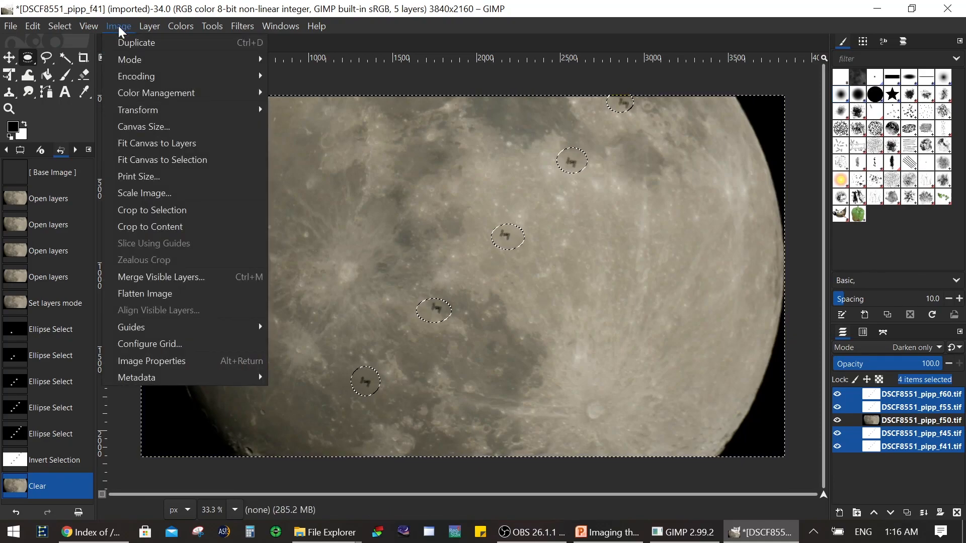
{"action": "left_click", "coordinate": [160, 277]}
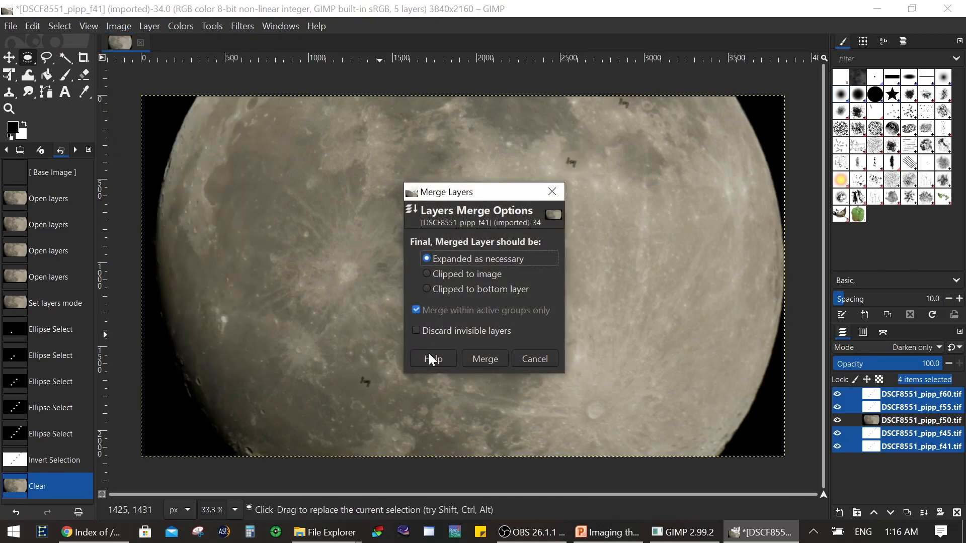
{"action": "left_click", "coordinate": [491, 364]}
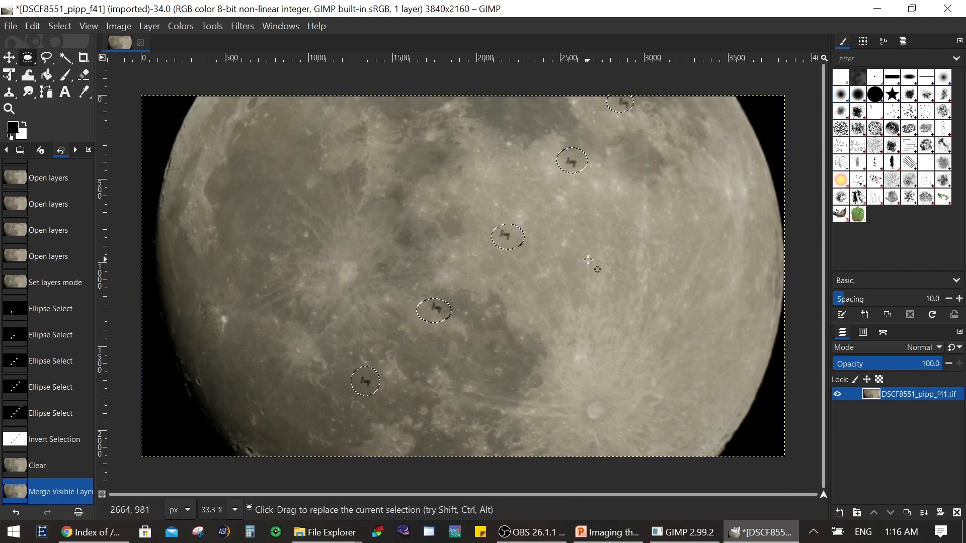
Step: Start exporting the merged image and choose JPEG image as the file type
{"action": "left_click", "coordinate": [11, 25]}
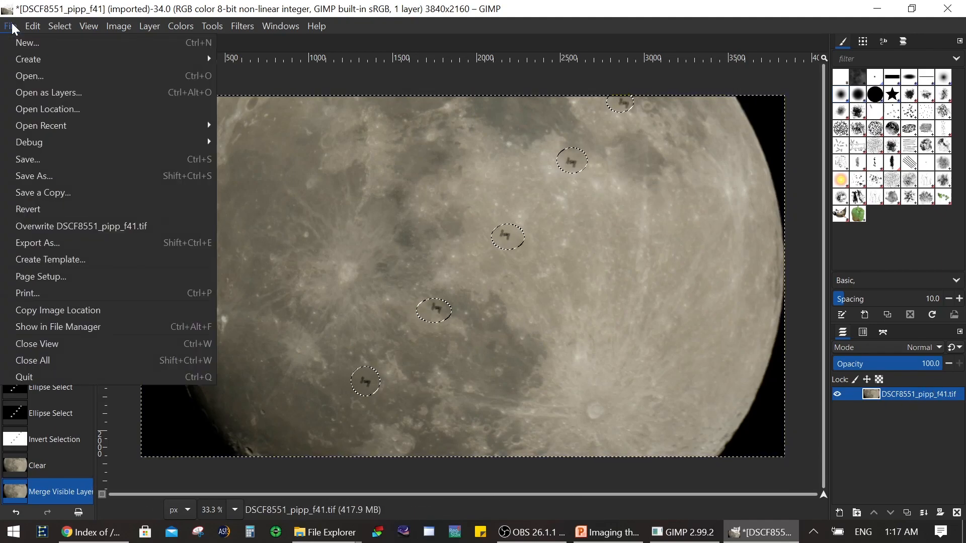
{"action": "left_click", "coordinate": [68, 243]}
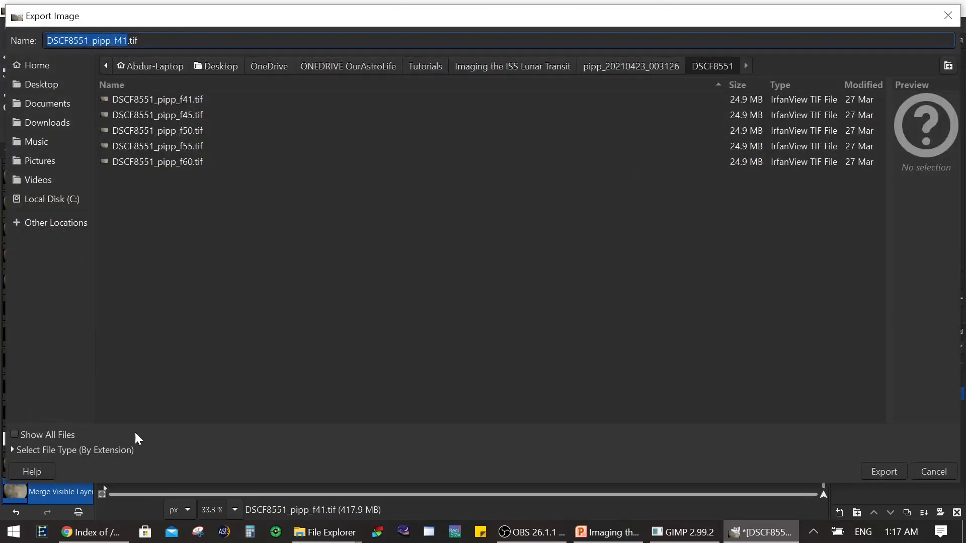
{"action": "left_click", "coordinate": [110, 449]}
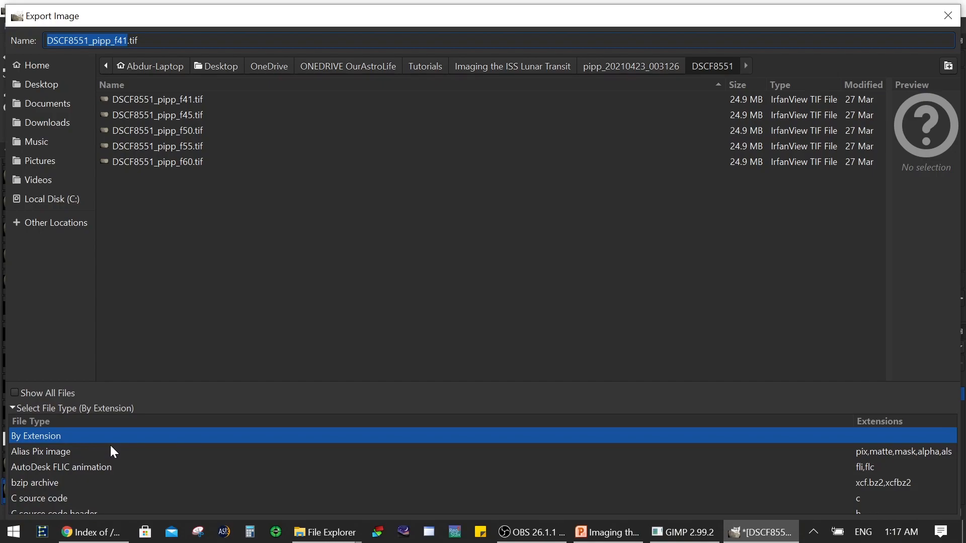
{"action": "scroll", "coordinate": [248, 468], "scroll_direction": "down", "scroll_amount": 5}
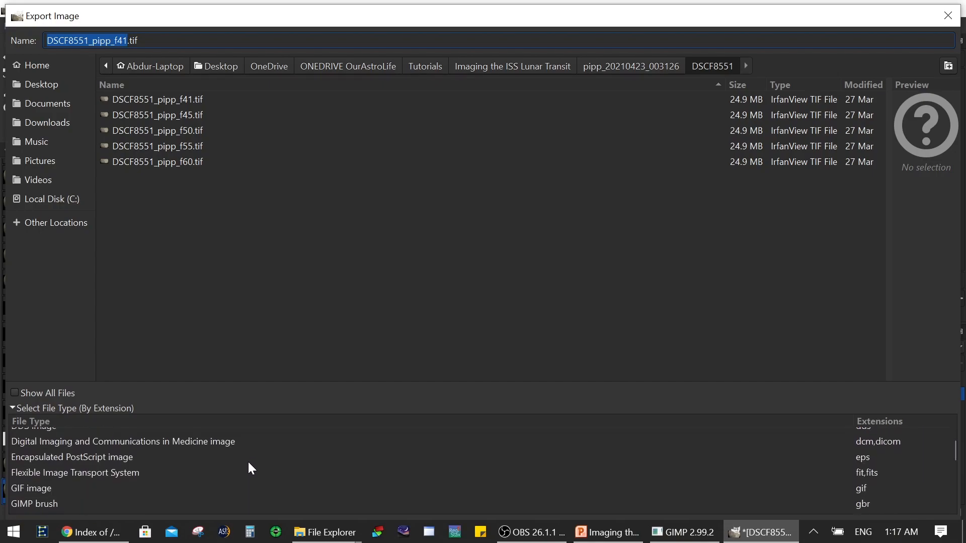
{"action": "scroll", "coordinate": [250, 468], "scroll_direction": "down", "scroll_amount": 6}
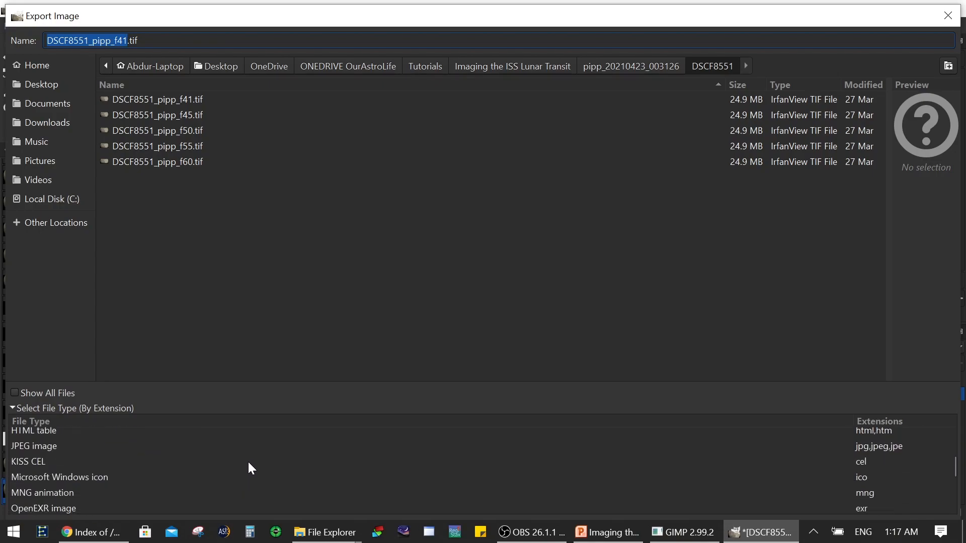
{"action": "scroll", "coordinate": [249, 465], "scroll_direction": "down", "scroll_amount": 3}
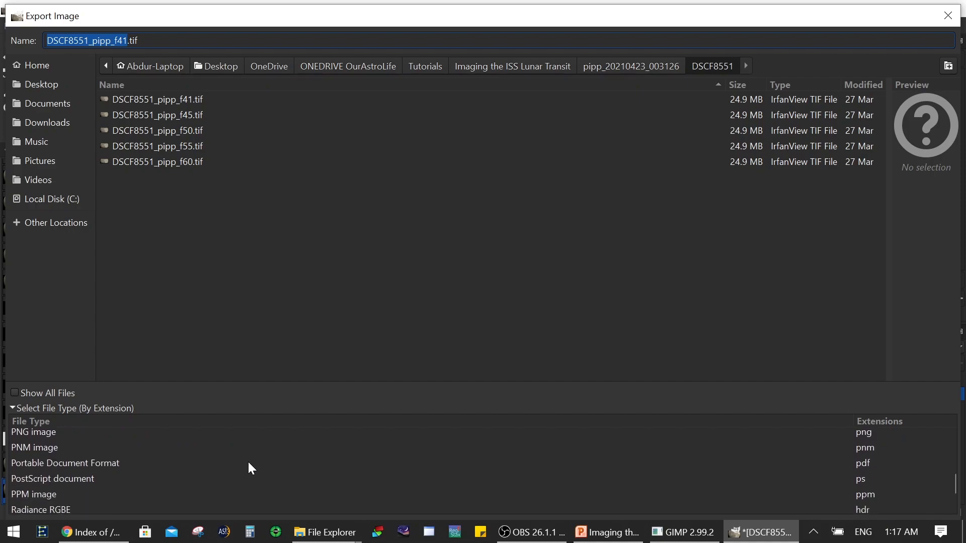
{"action": "scroll", "coordinate": [249, 468], "scroll_direction": "down", "scroll_amount": 2}
{"action": "scroll", "coordinate": [249, 468], "scroll_direction": "up", "scroll_amount": 4}
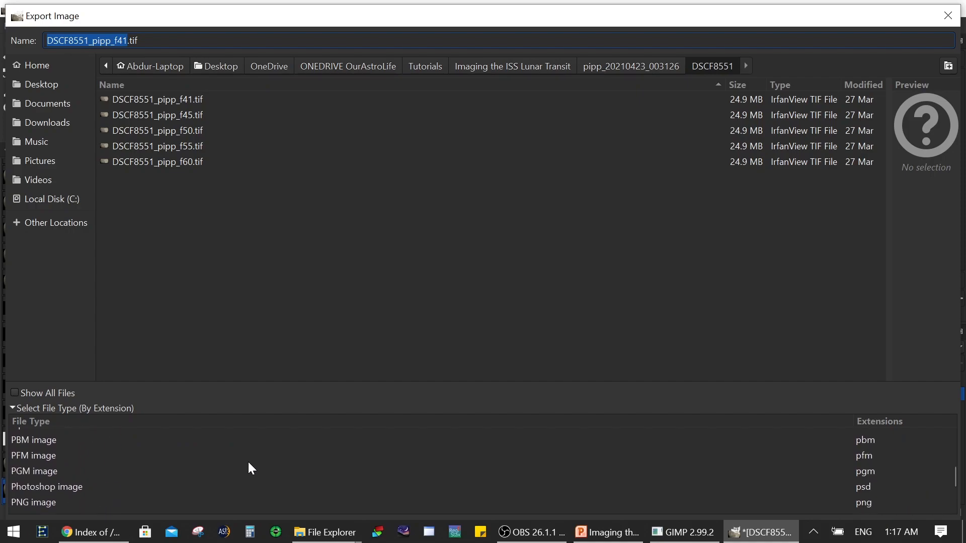
{"action": "scroll", "coordinate": [250, 467], "scroll_direction": "up", "scroll_amount": 3}
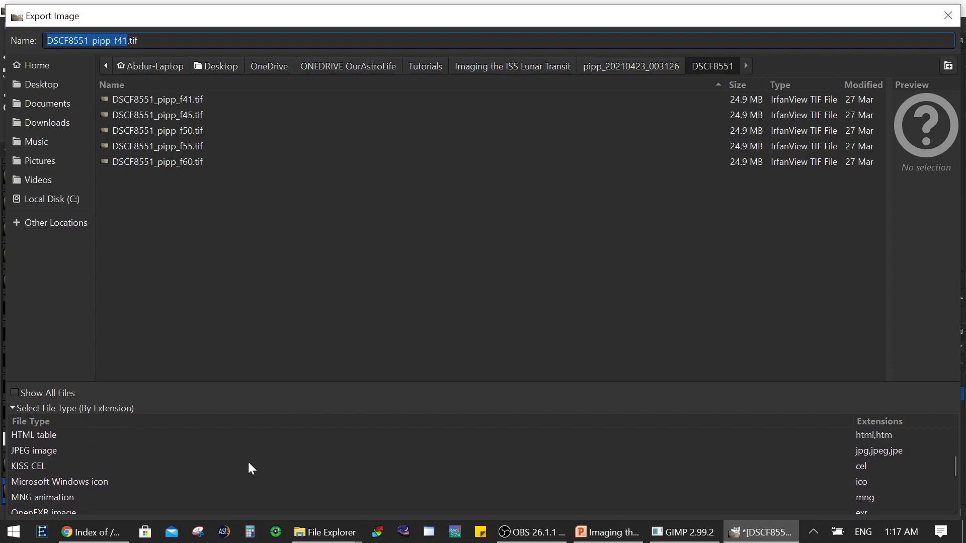
{"action": "left_click", "coordinate": [93, 449]}
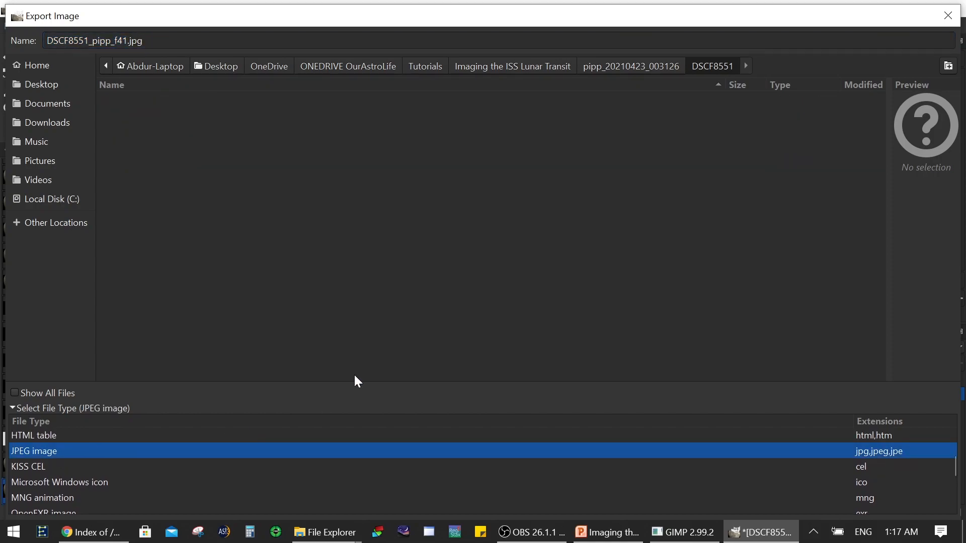
Step: Name the export "ISS .jpg" and export it to the DSCF8551 folder at JPEG quality 90
{"action": "mouse_move", "coordinate": [465, 5]}
{"action": "left_mouse_down"}
{"action": "mouse_move", "coordinate": [472, 48]}
{"action": "mouse_move", "coordinate": [463, 17]}
{"action": "left_mouse_up"}
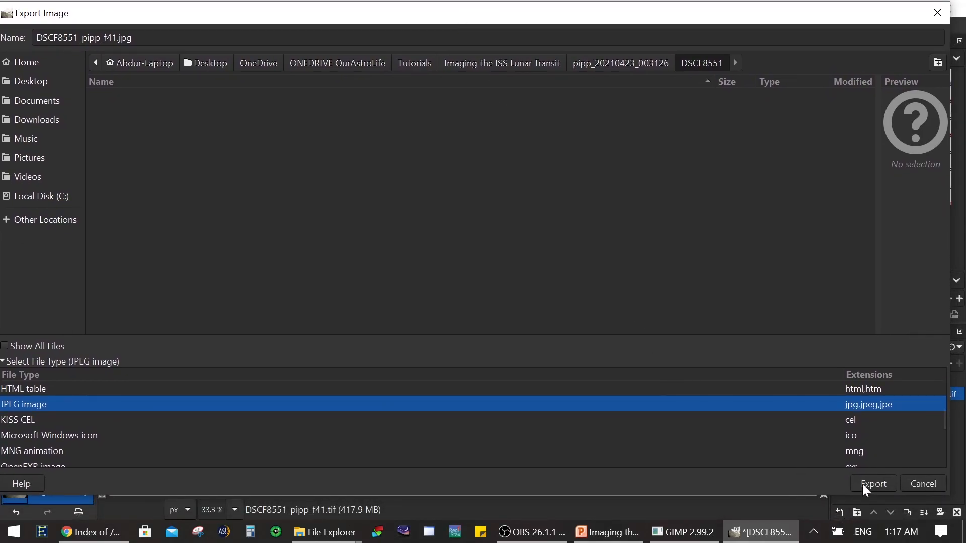
{"action": "left_click", "coordinate": [117, 38]}
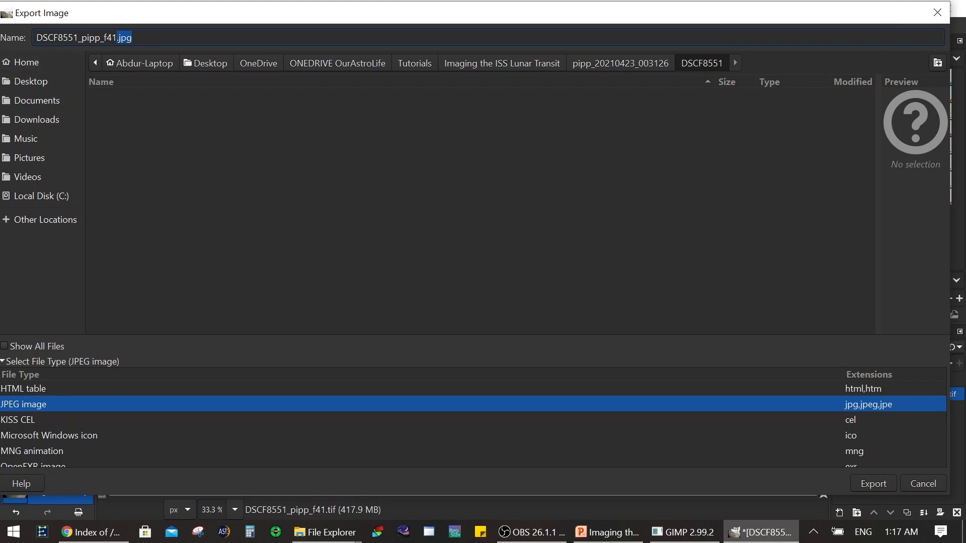
{"action": "key", "text": "BackSpace"}
{"action": "key", "text": "BackSpace"}
{"action": "key", "text": "BackSpace"}
{"action": "key", "text": "BackSpace"}
{"action": "key", "text": "BackSpace"}
{"action": "key", "text": "BackSpace"}
{"action": "key", "text": "BackSpace"}
{"action": "key", "text": "BackSpace"}
{"action": "key", "text": "BackSpace"}
{"action": "key", "text": "BackSpace"}
{"action": "key", "text": "BackSpace"}
{"action": "key", "text": "BackSpace"}
{"action": "key", "text": "BackSpace"}
{"action": "key", "text": "BackSpace"}
{"action": "key", "text": "BackSpace"}
{"action": "key", "text": "BackSpace"}
{"action": "key", "text": "BackSpace"}
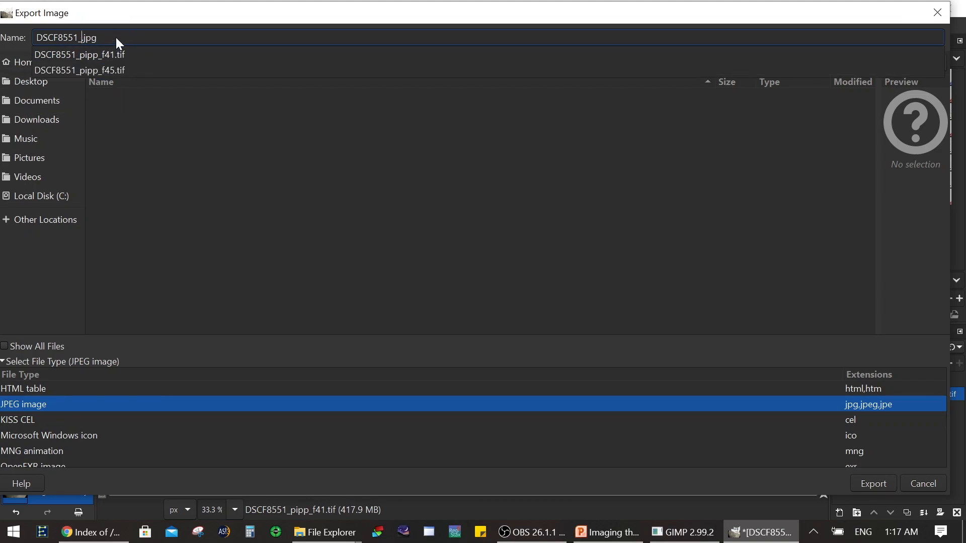
{"action": "type", "text": "ISS"}
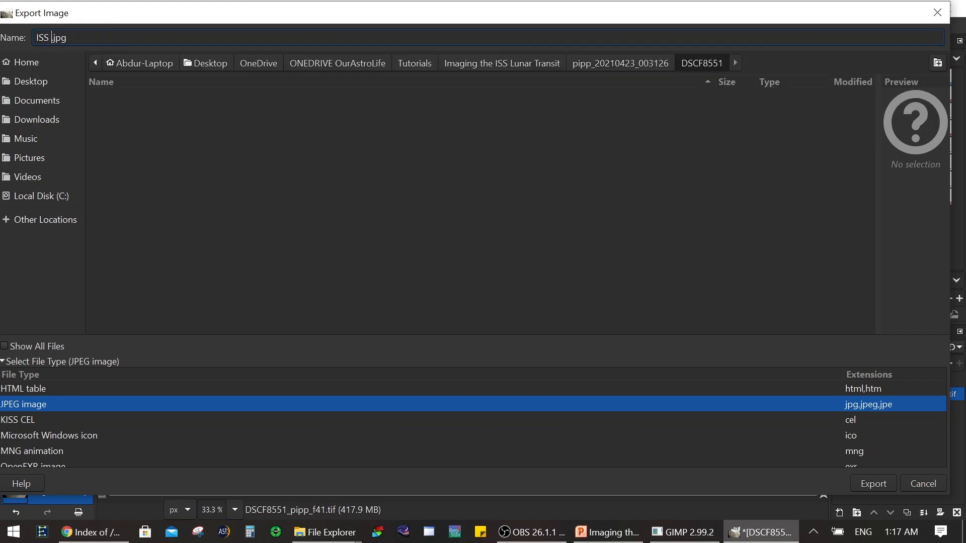
{"action": "left_click", "coordinate": [871, 485]}
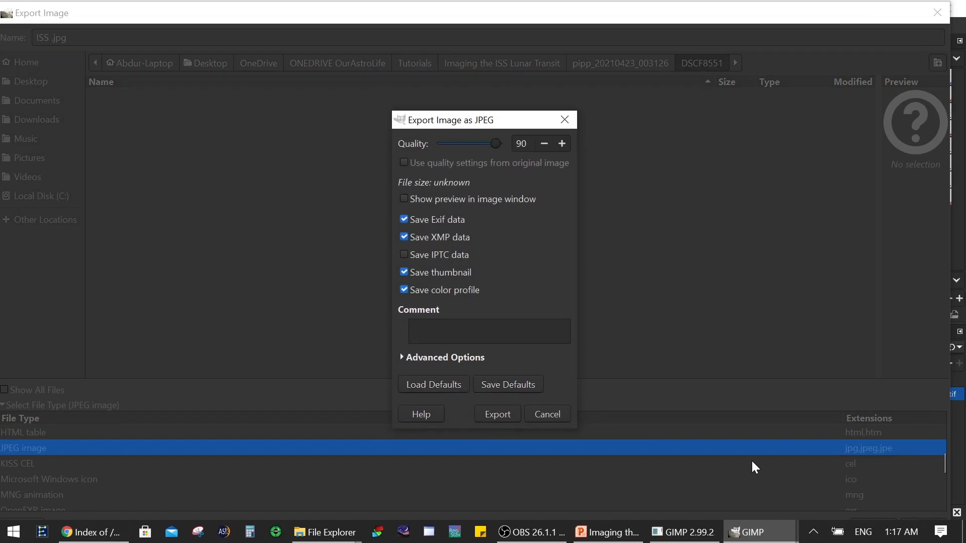
{"action": "left_click", "coordinate": [490, 414]}
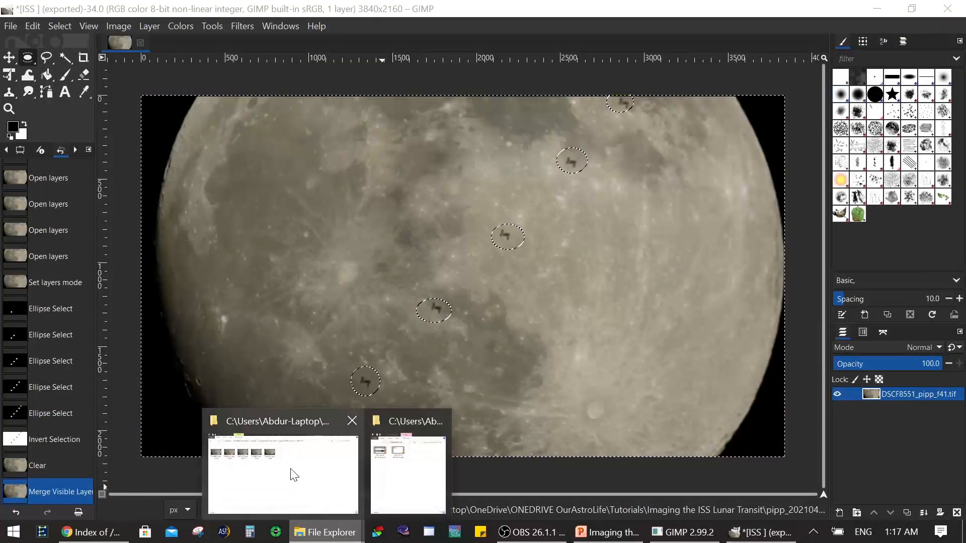
Step: Switch to the DSCF8551 folder in File Explorer, open ISS .jpg to inspect the exported composite, and close the viewer
{"action": "left_click", "coordinate": [292, 472]}
{"action": "double_click", "coordinate": [492, 93]}
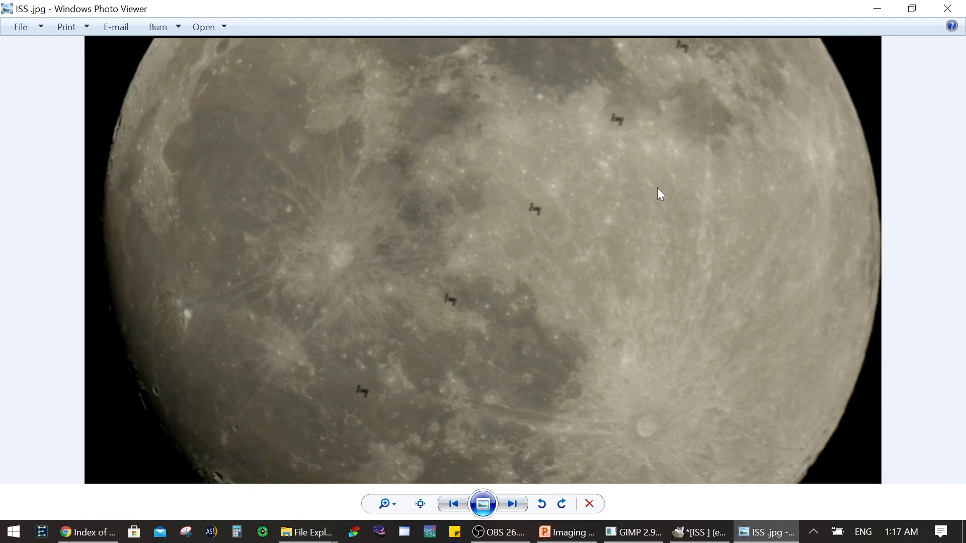
{"action": "left_click", "coordinate": [947, 8]}
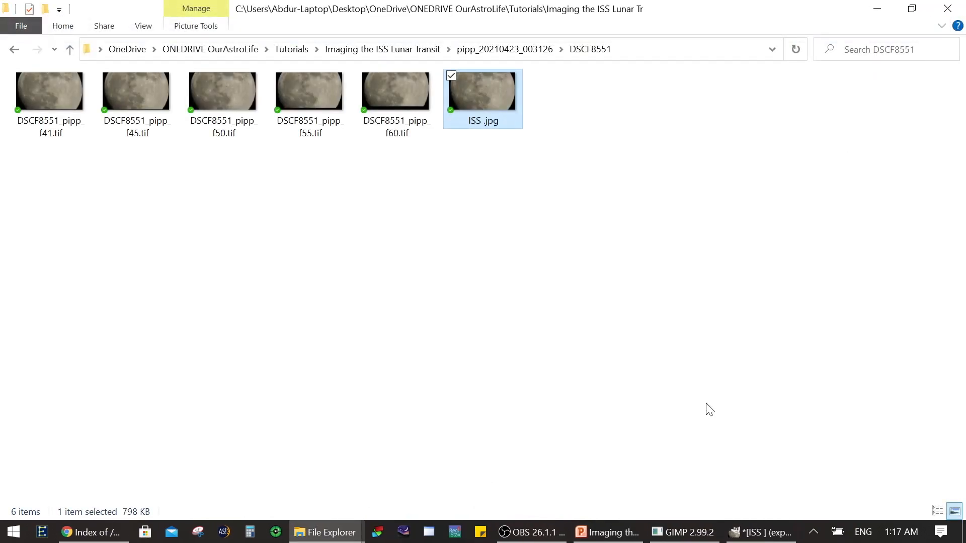
Step: Return to GIMP, quit it while discarding the unsaved changes, and switch to the ISS Lunar Transit presentation in PowerPoint Viewer
{"action": "left_click", "coordinate": [782, 532]}
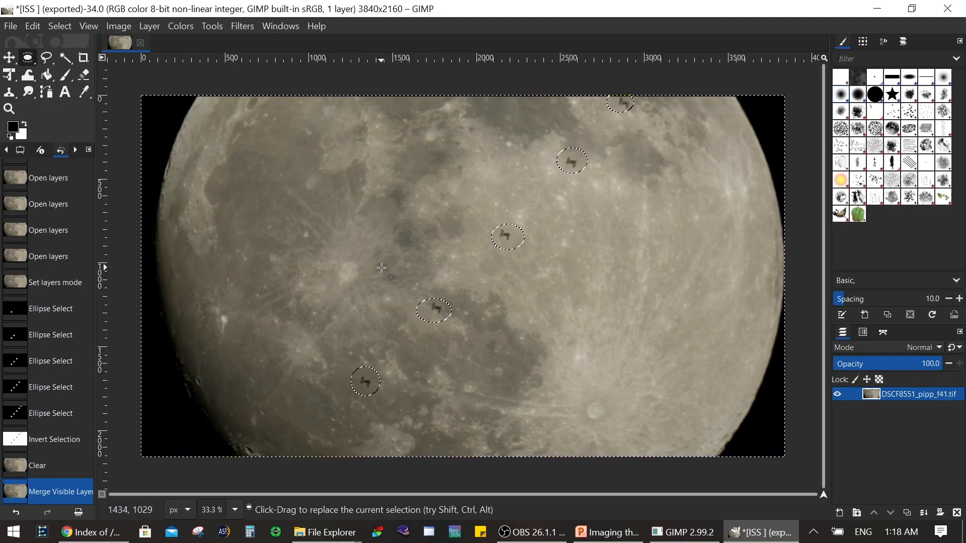
{"action": "left_click", "coordinate": [947, 9]}
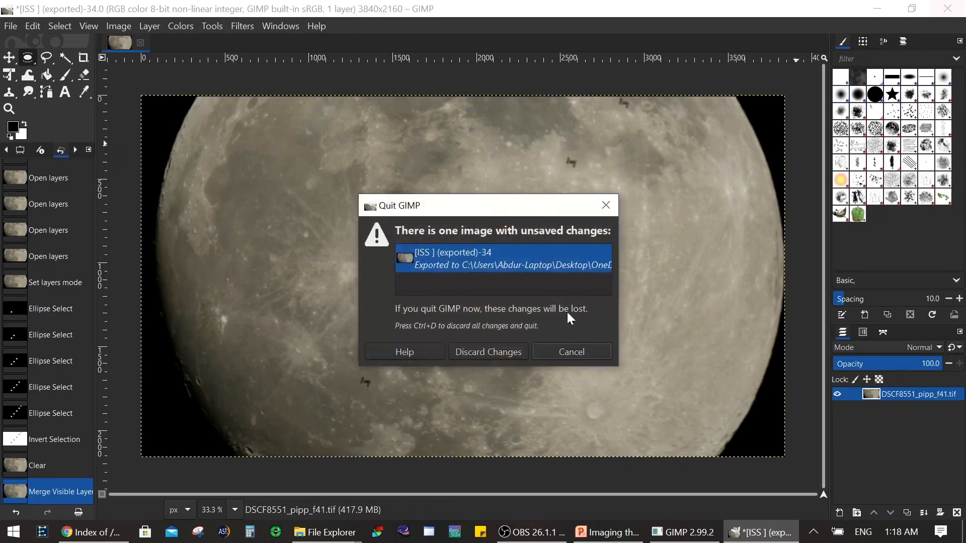
{"action": "left_click", "coordinate": [484, 349]}
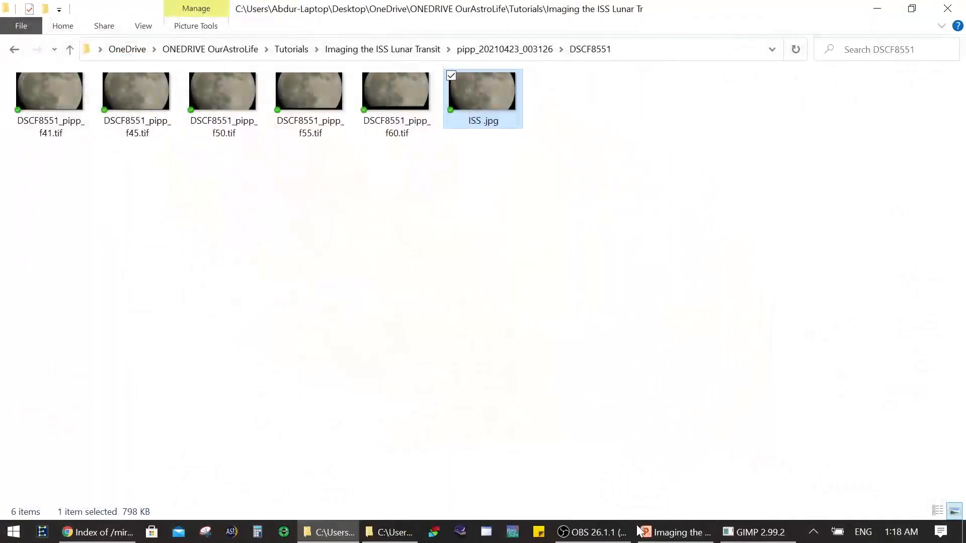
{"action": "left_click", "coordinate": [689, 533]}
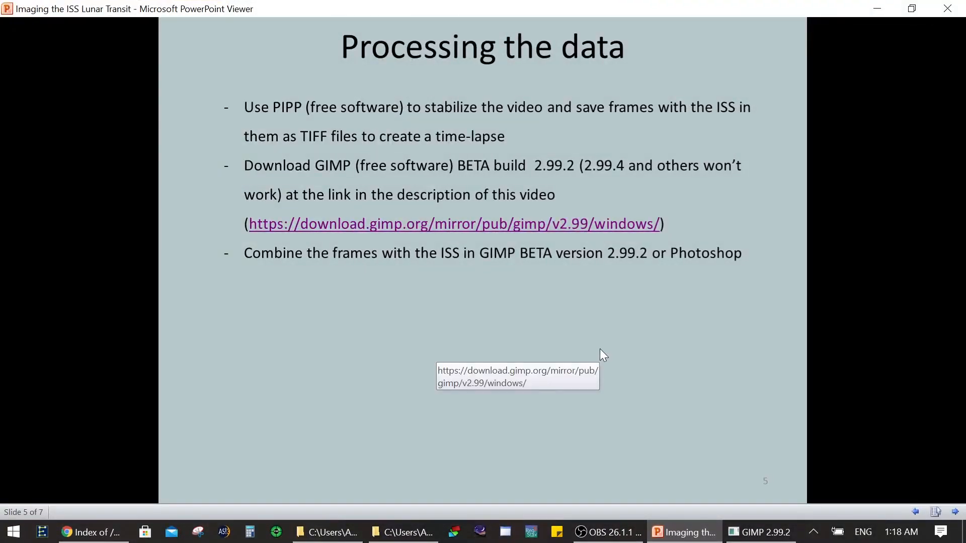